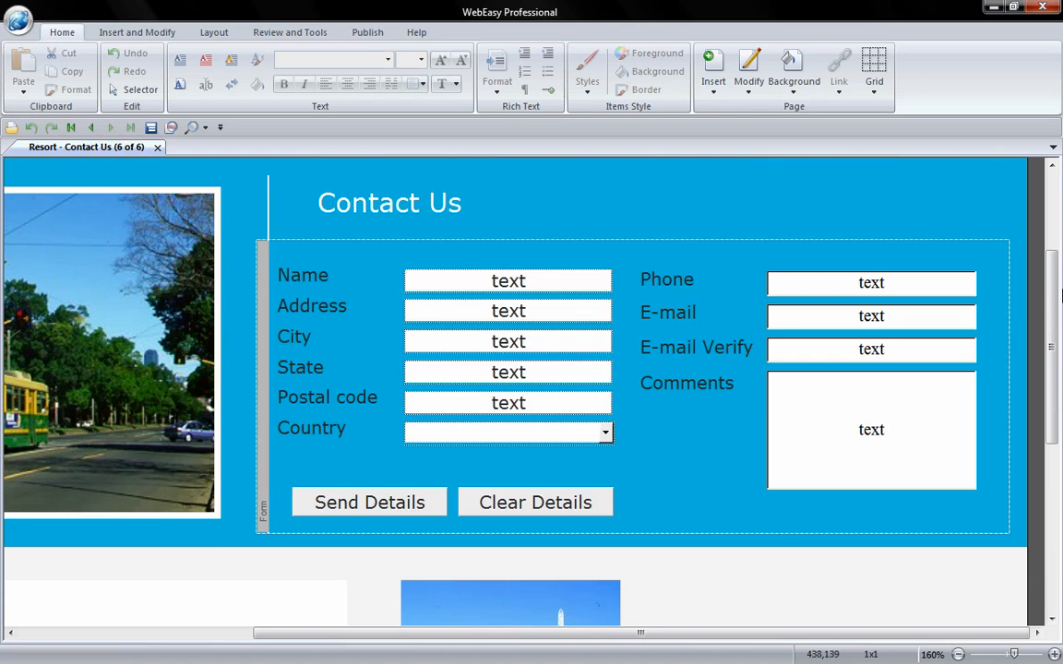
Open the Contact Us form's custom script, onsubmit="return weCheckForm(this)", in the Custom Script Assistant.
click(259, 289)
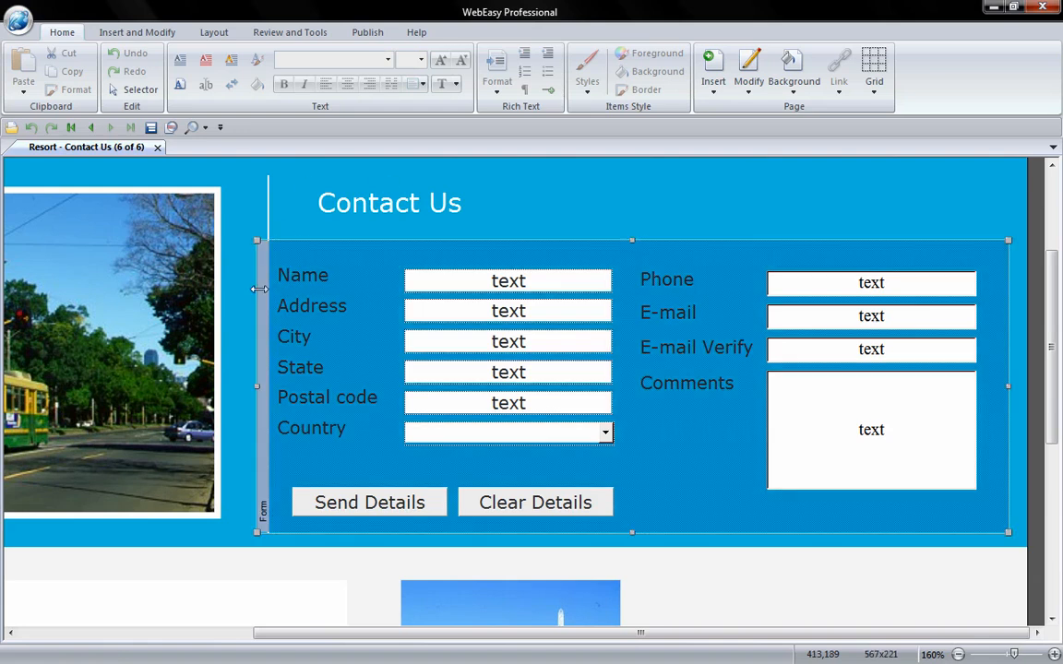
click(171, 128)
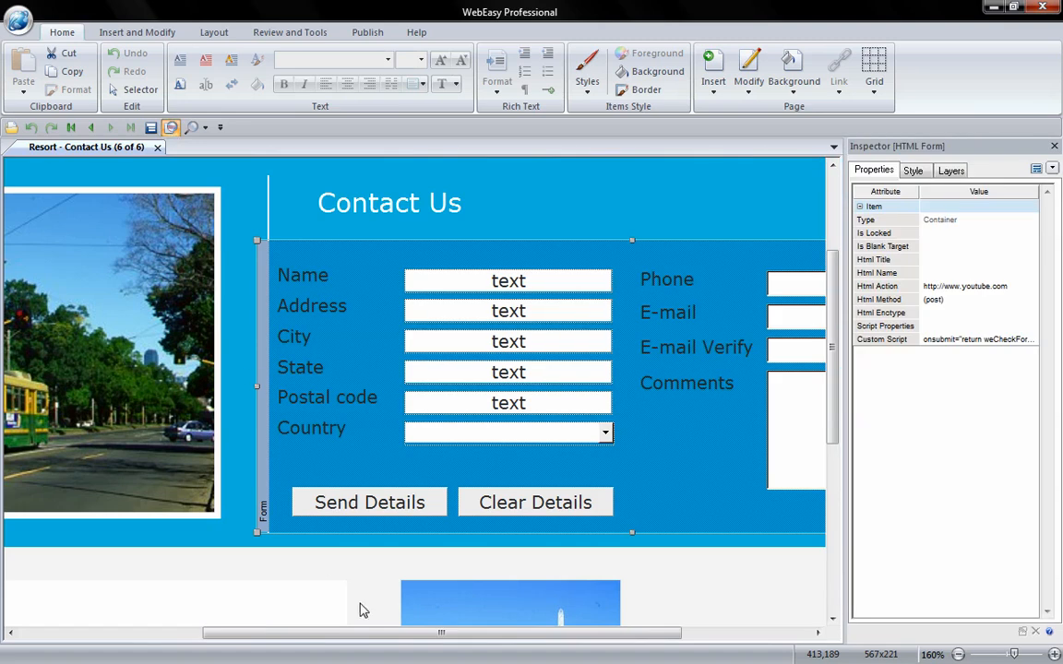
drag(400, 634, 528, 634)
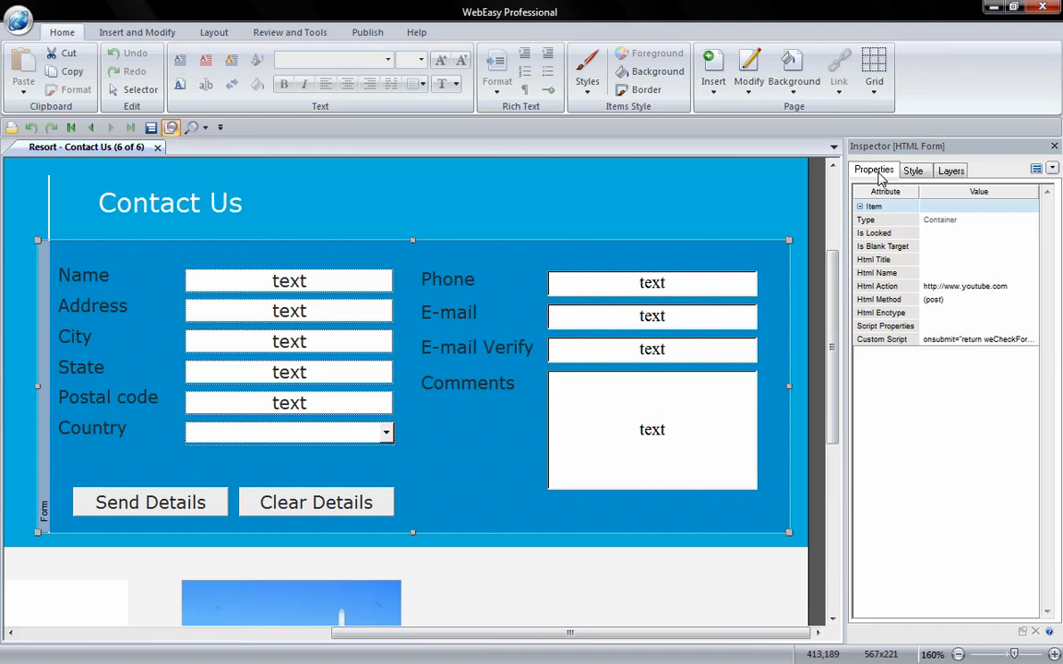
double_click(945, 343)
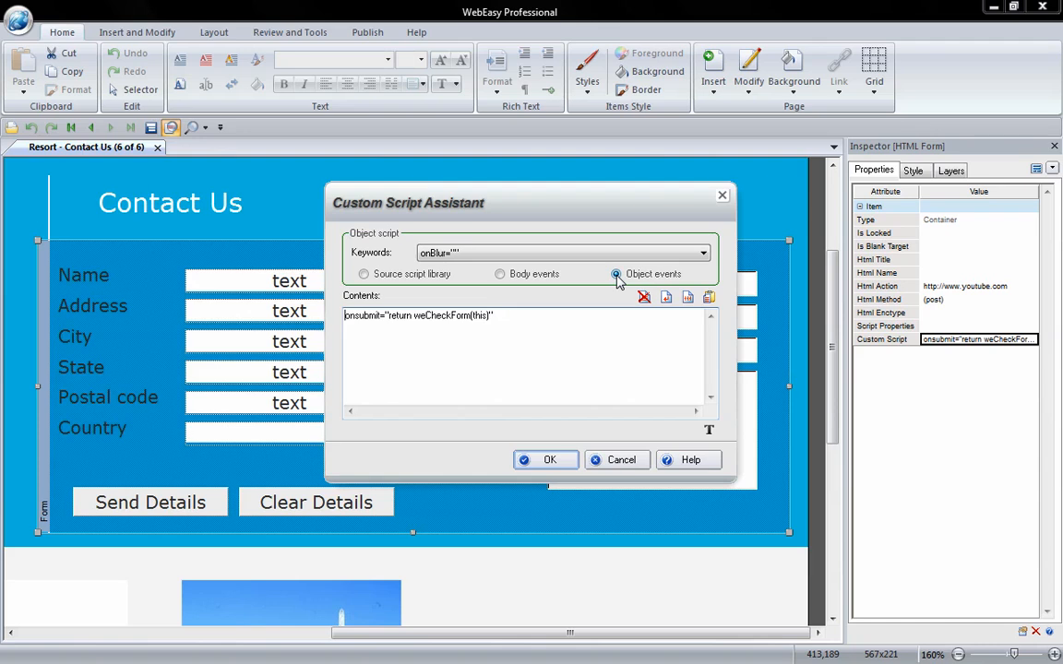
Delete the old weCheckForm onsubmit line and switch to the browser's onsubmit text file.
click(344, 316)
drag(344, 316, 500, 316)
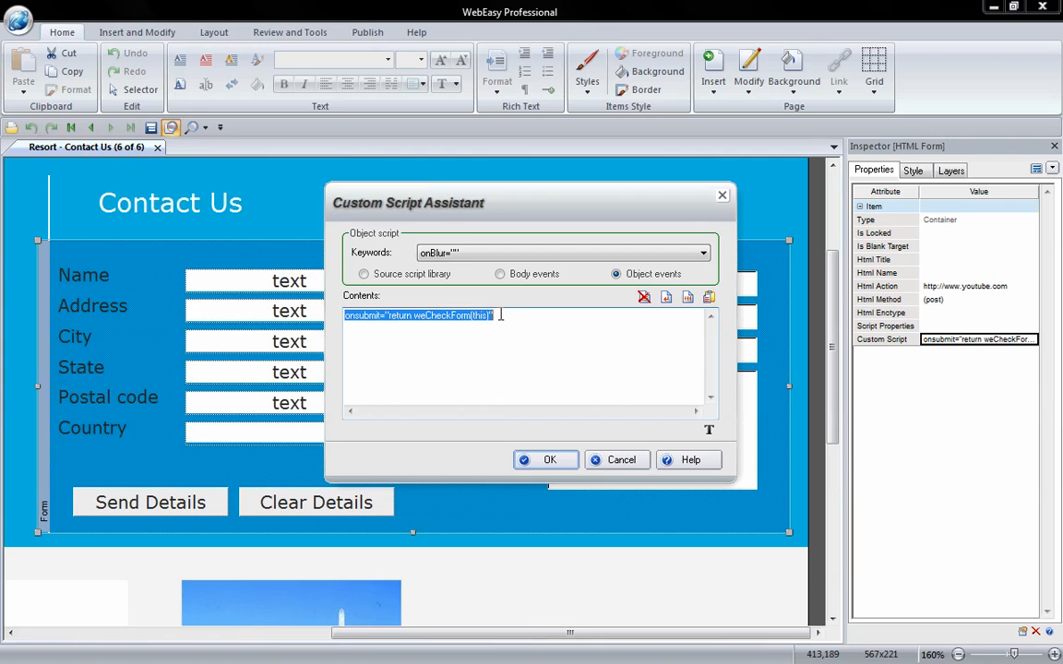
key(Delete)
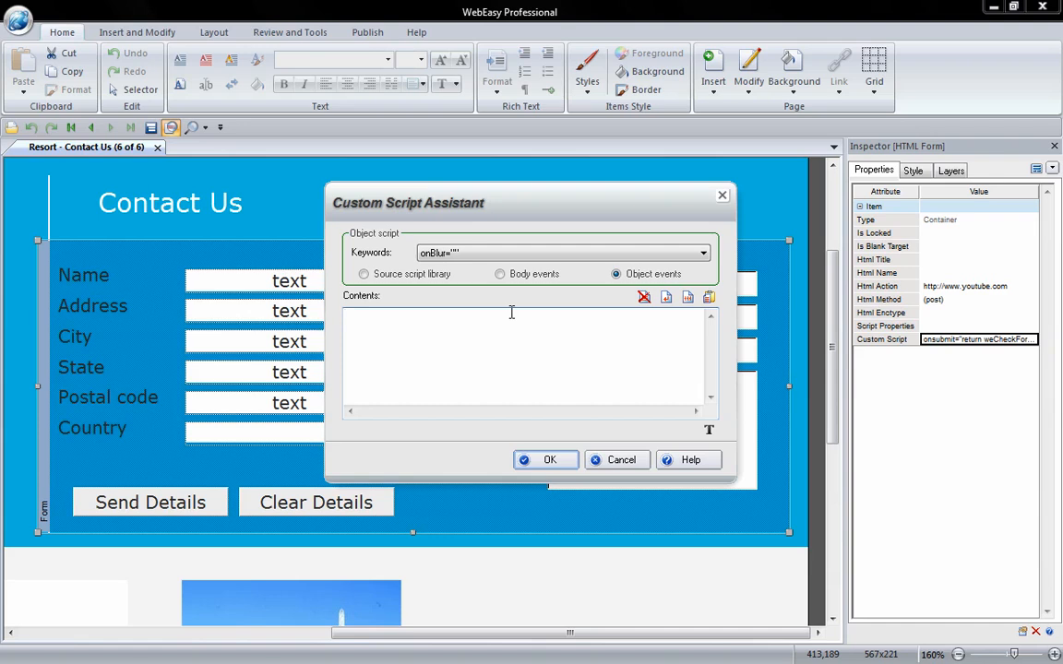
key(alt+Tab)
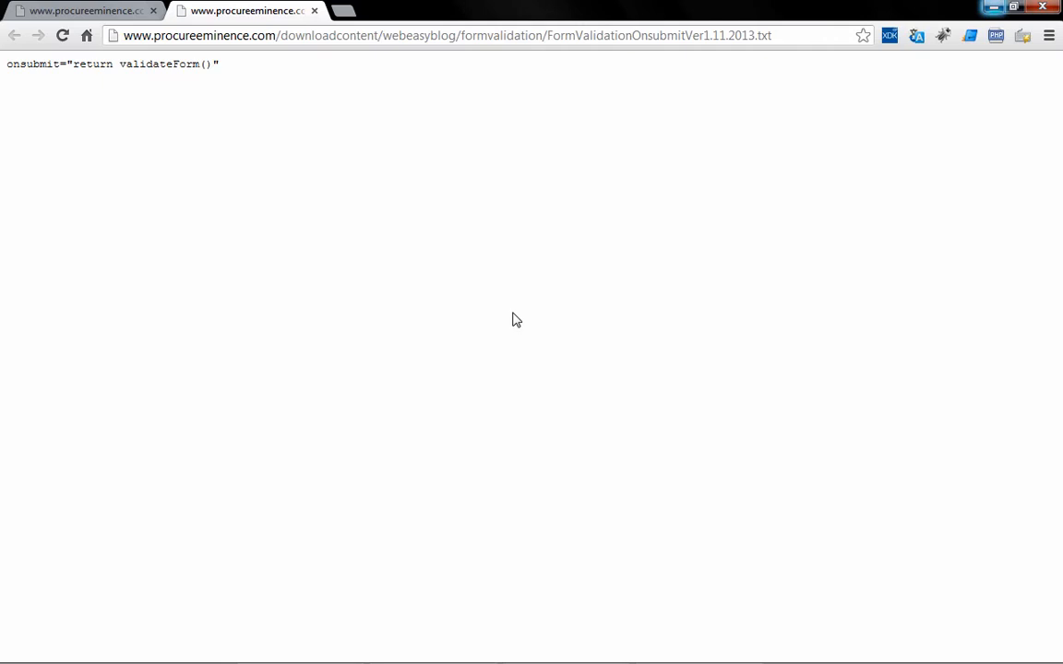
Copy onsubmit="return validateForm()" from FormValidationOnsubmitVer1.11.2013.txt and return to WebEasy.
drag(219, 65, 7, 72)
key(ctrl+c)
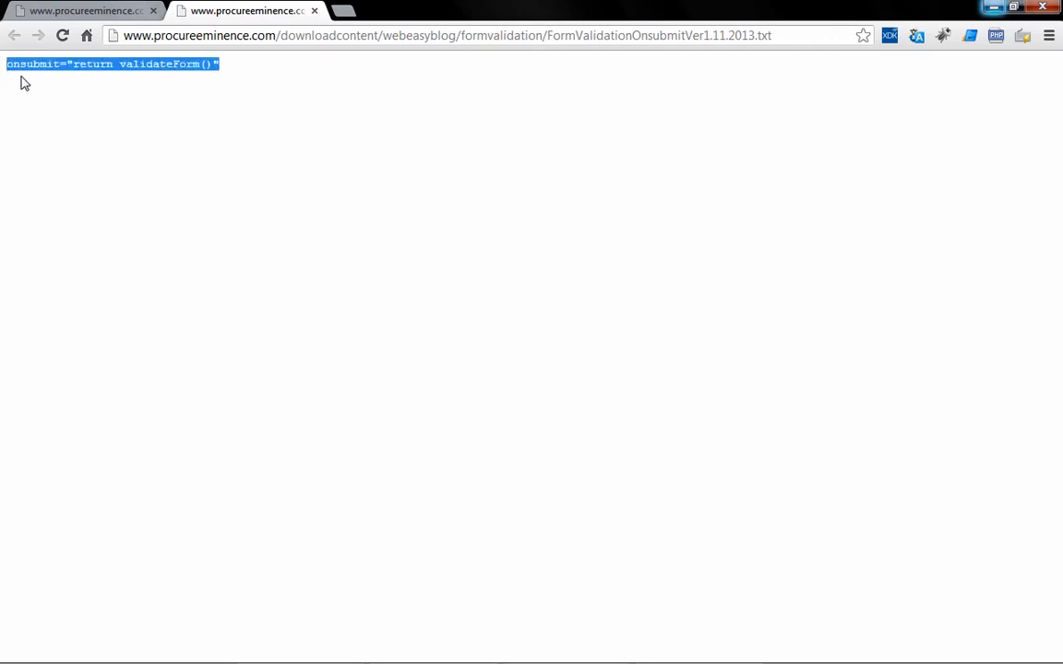
key(alt+Tab)
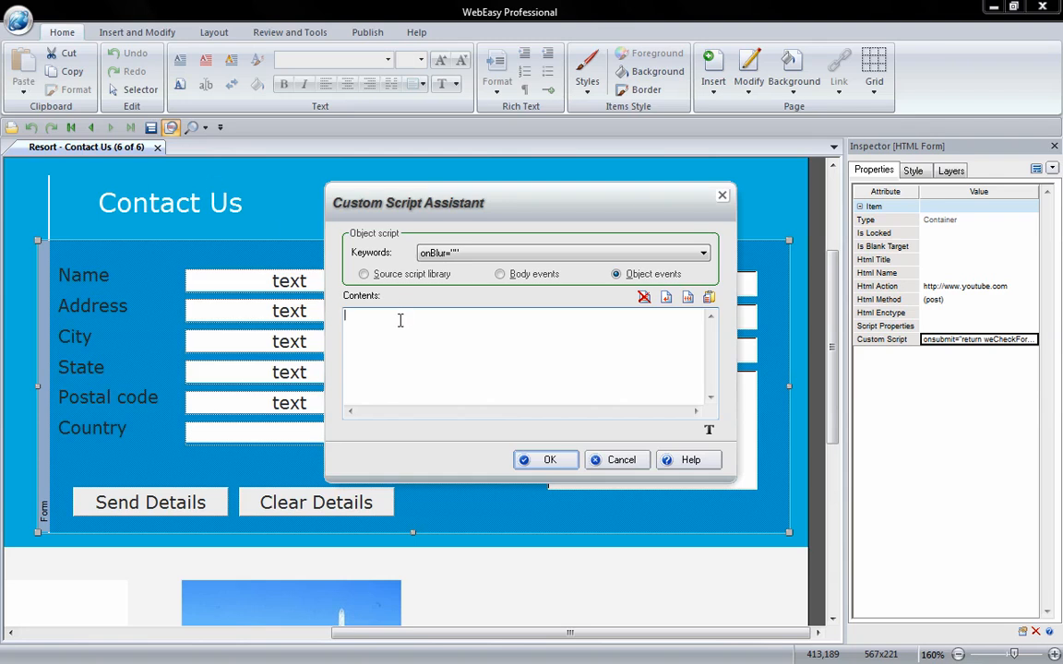
Paste onsubmit="return validateForm()" into the form script, then view the source script library.
key(ctrl+v)
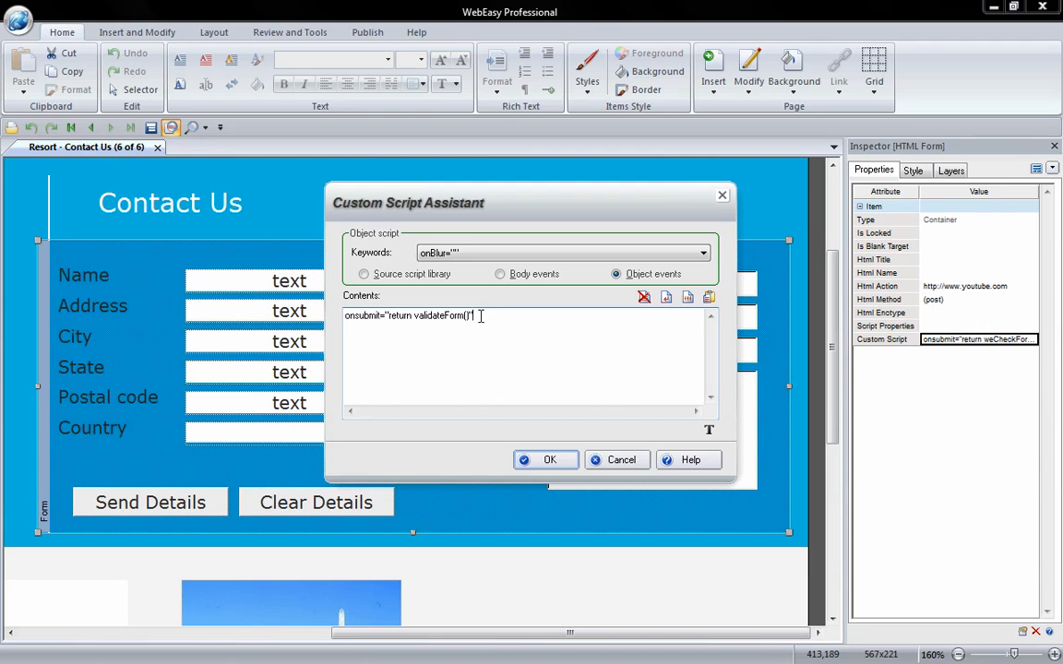
click(365, 275)
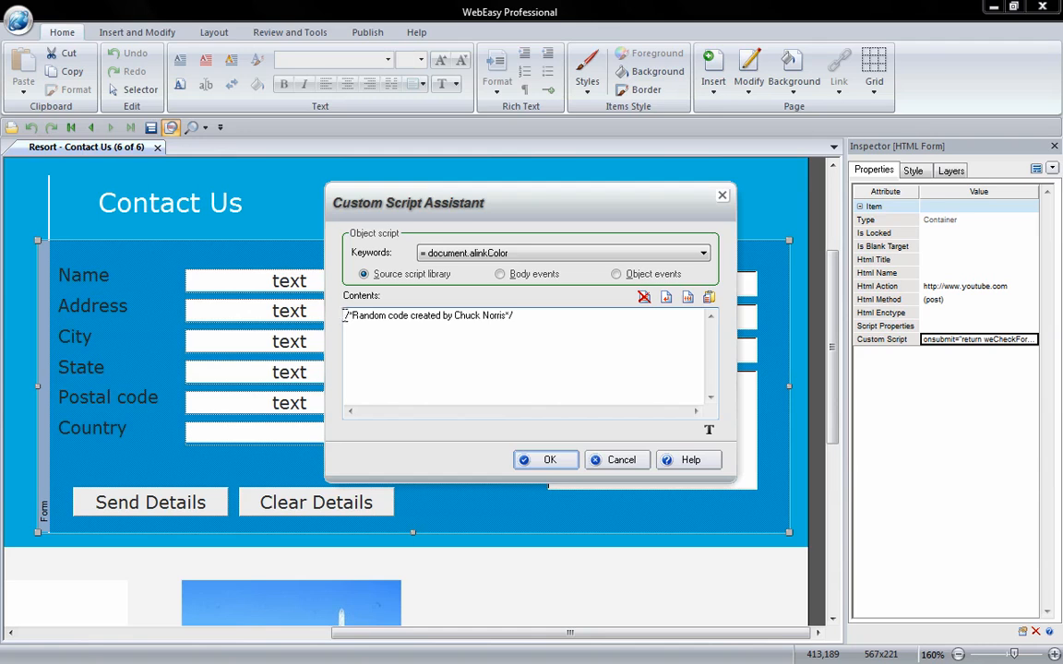
Add blank lines above the library's placeholder comment, then bring up FormValidationScriptVer2.20.2013.txt.
click(344, 315)
key(Return)
key(Return)
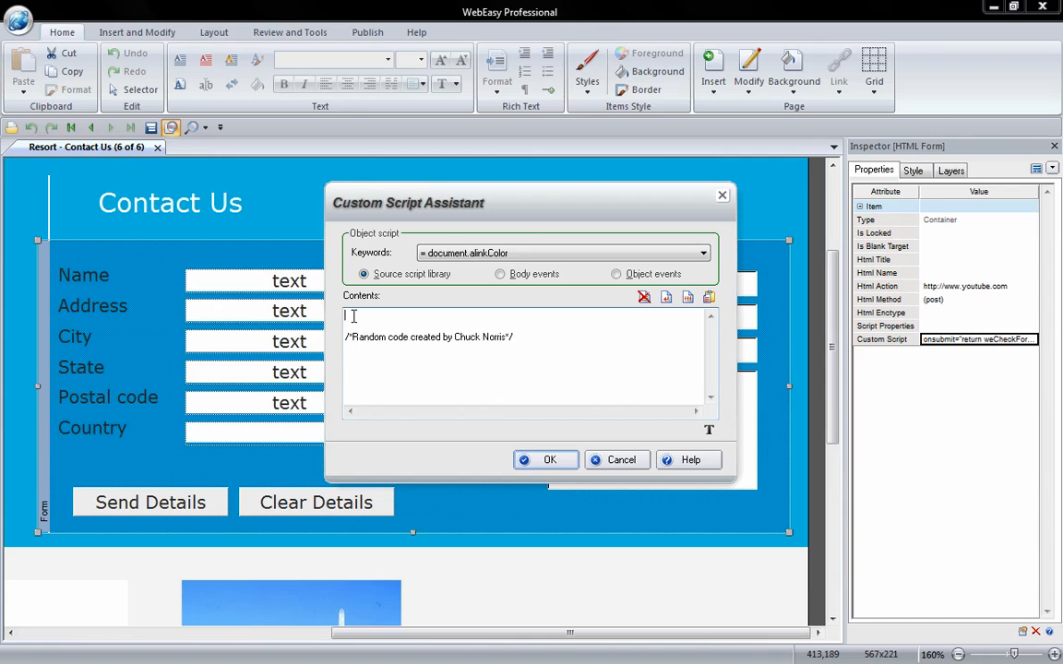
key(alt+Tab)
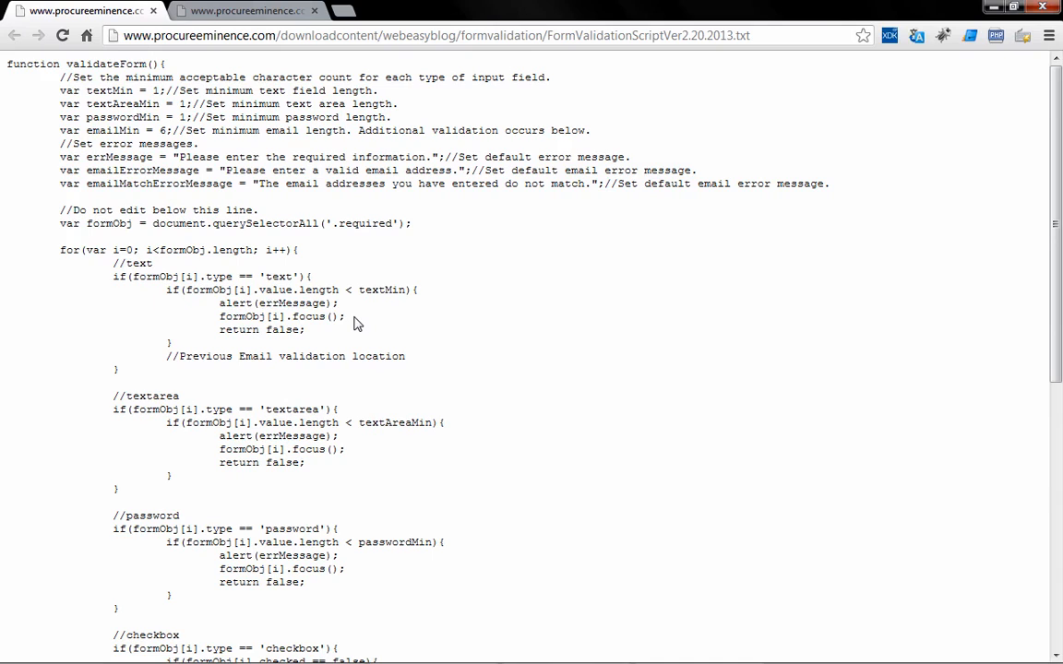
Copy the whole validateForm() script from FormValidationScriptVer2.20.2013.txt and return to WebEasy.
key(ctrl+a)
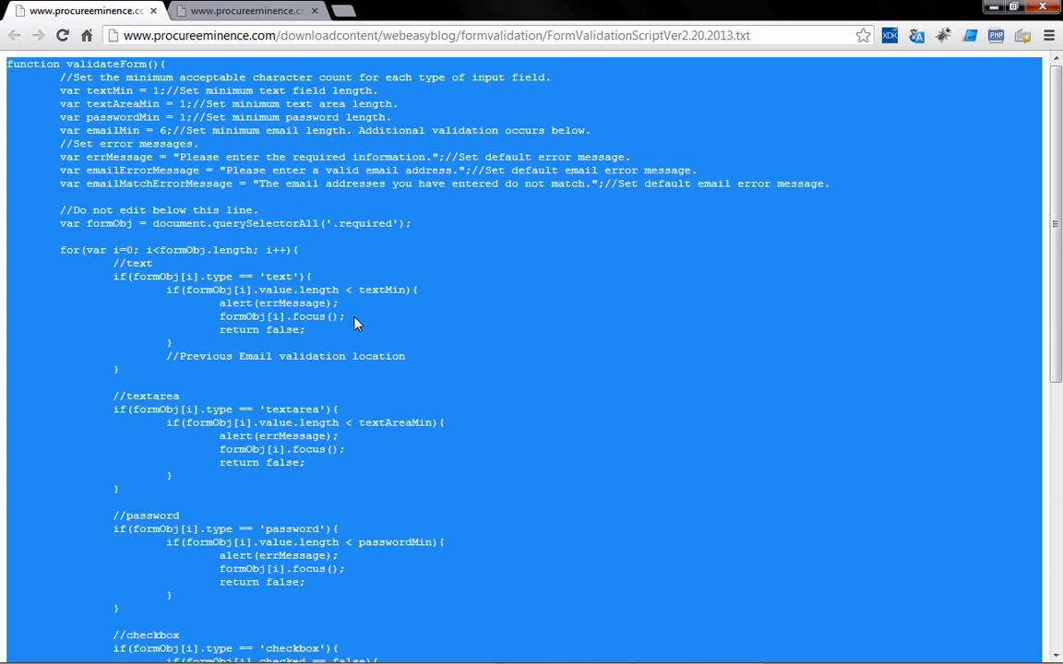
key(alt+Tab)
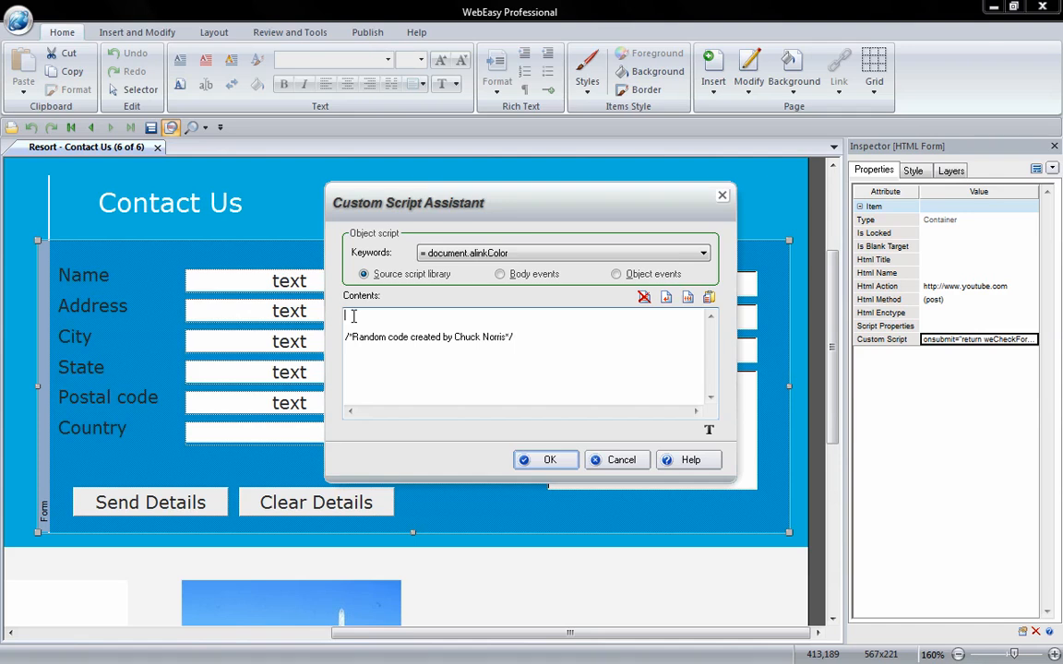
Paste the validateForm script into the source script library and confirm with OK.
key(ctrl+v)
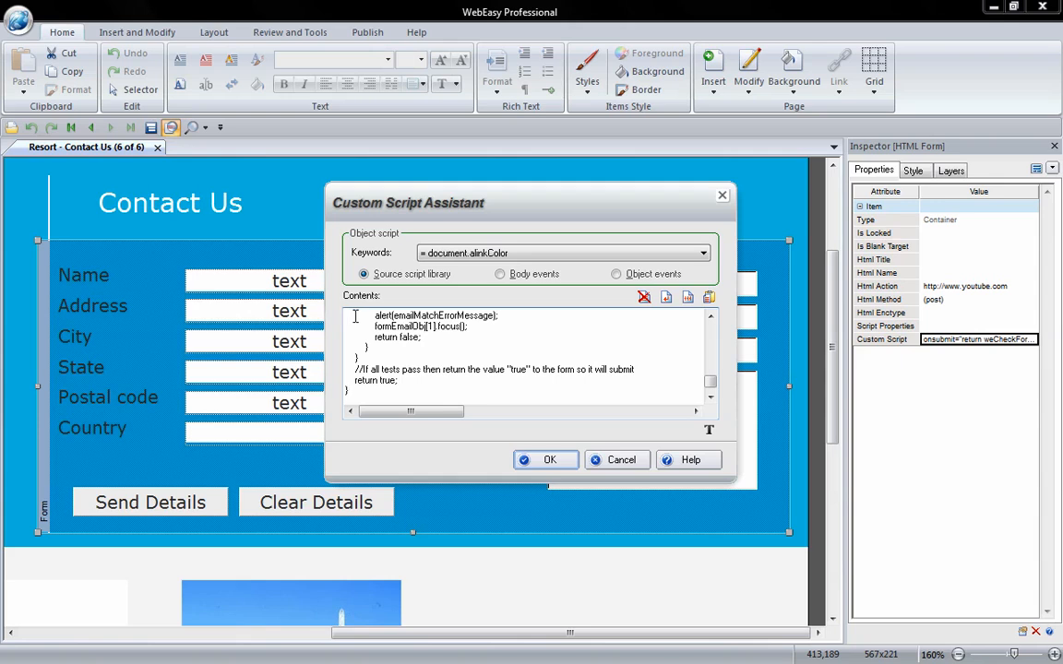
click(540, 465)
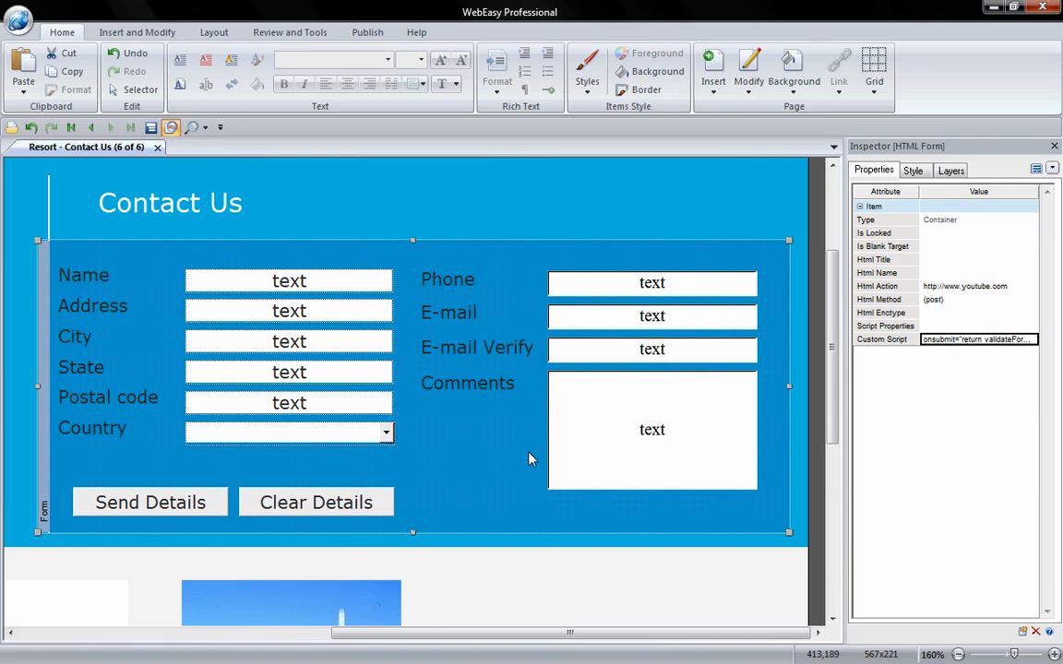
Finish the script edit, select the Name text field and open its Style Class choices.
click(530, 458)
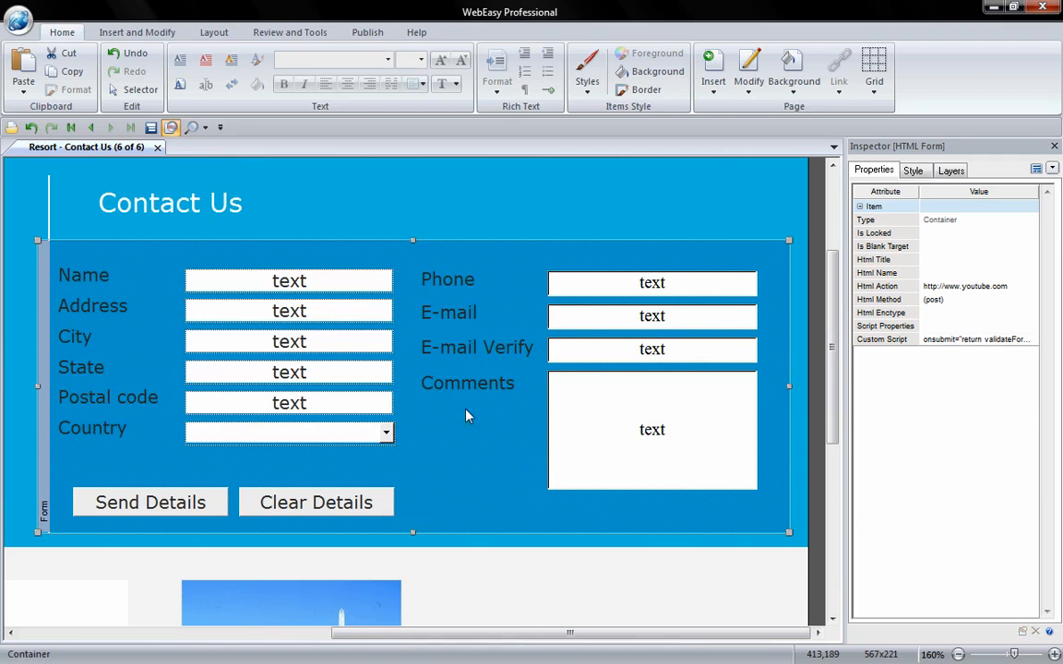
click(351, 287)
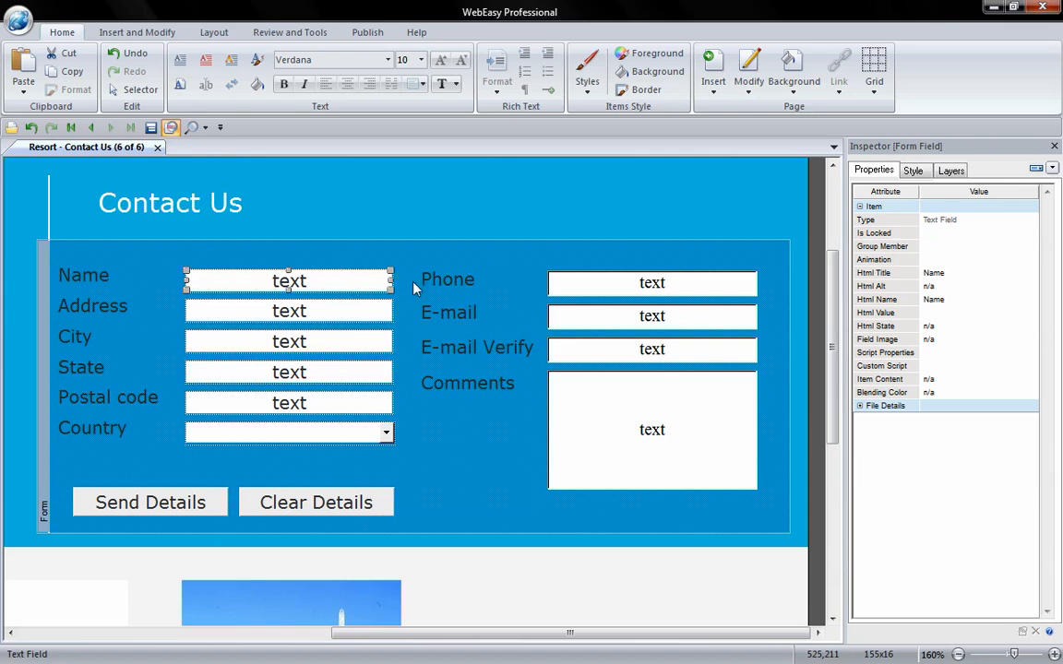
click(912, 172)
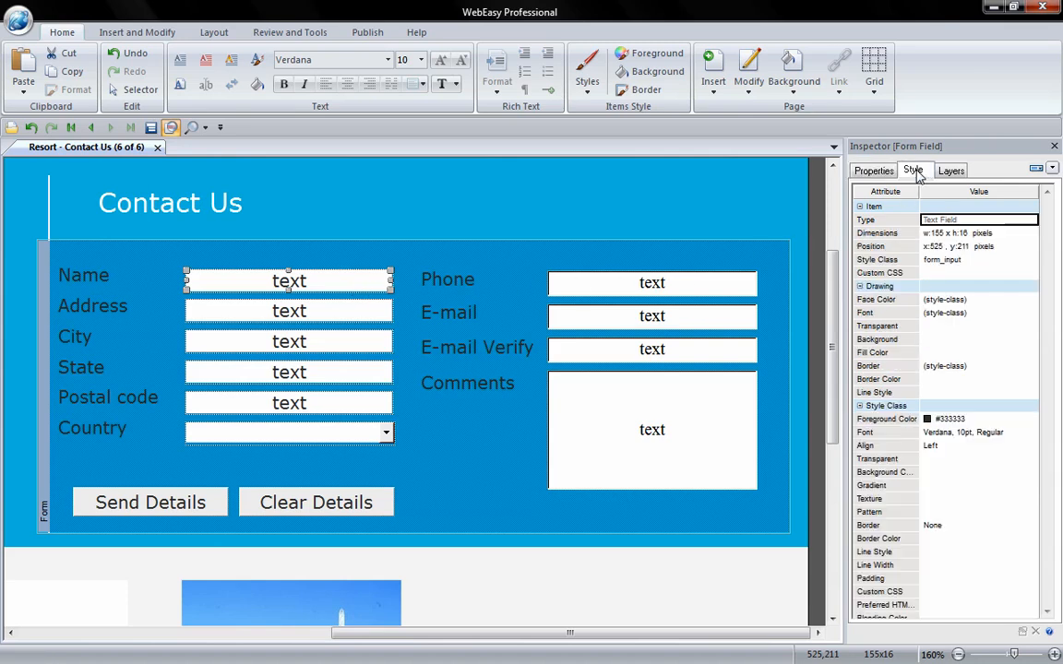
double_click(959, 262)
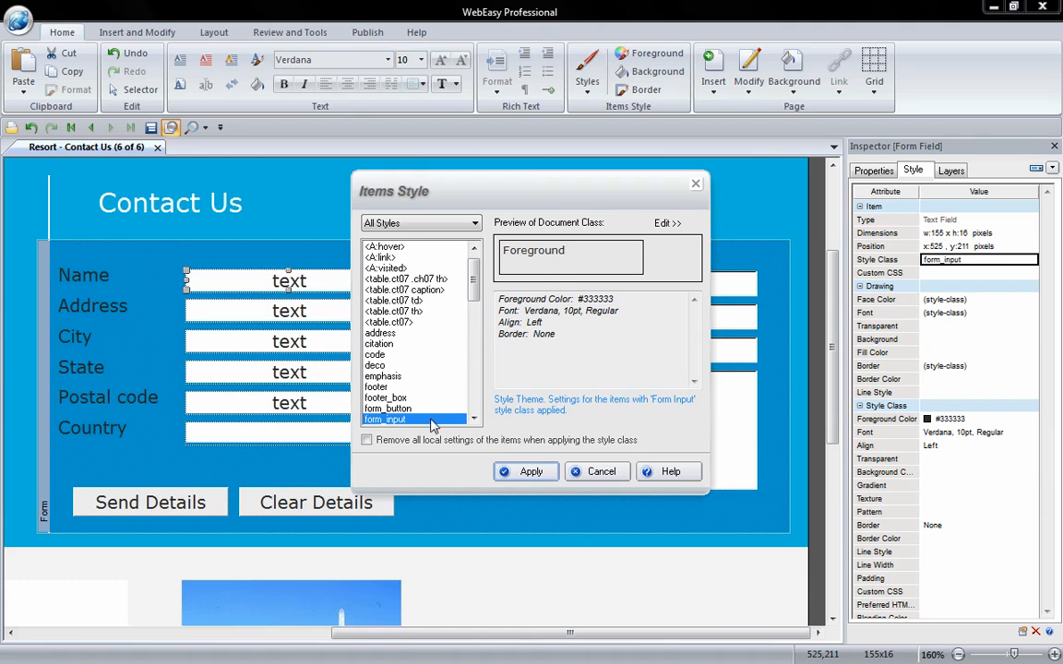
Create a new style class named 'required' (#333333, Verdana 10pt) and update the styles.
click(669, 224)
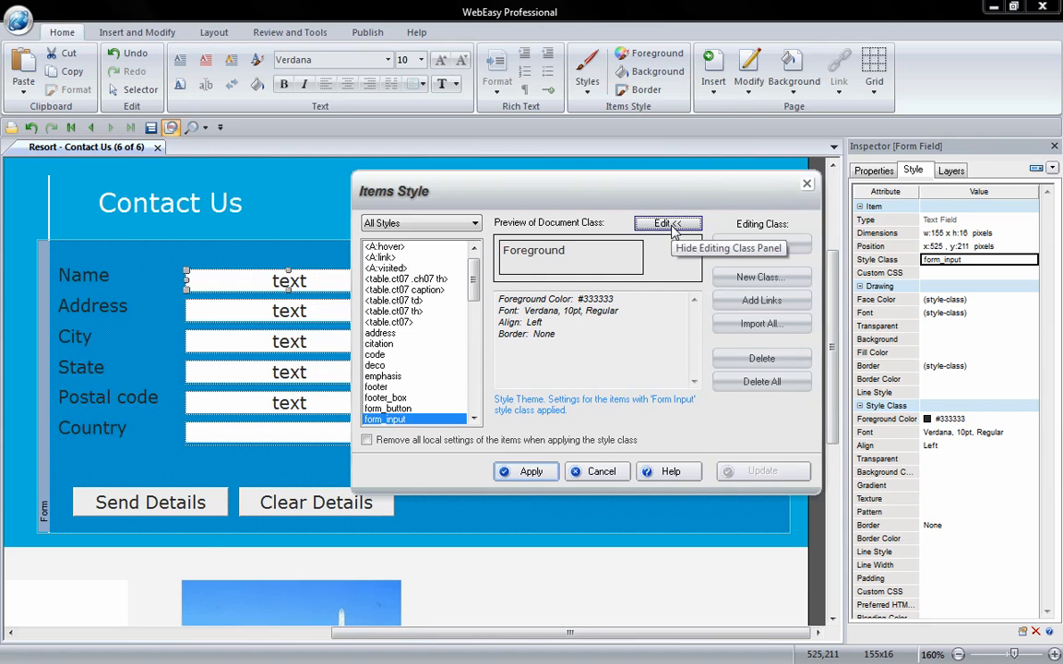
click(747, 279)
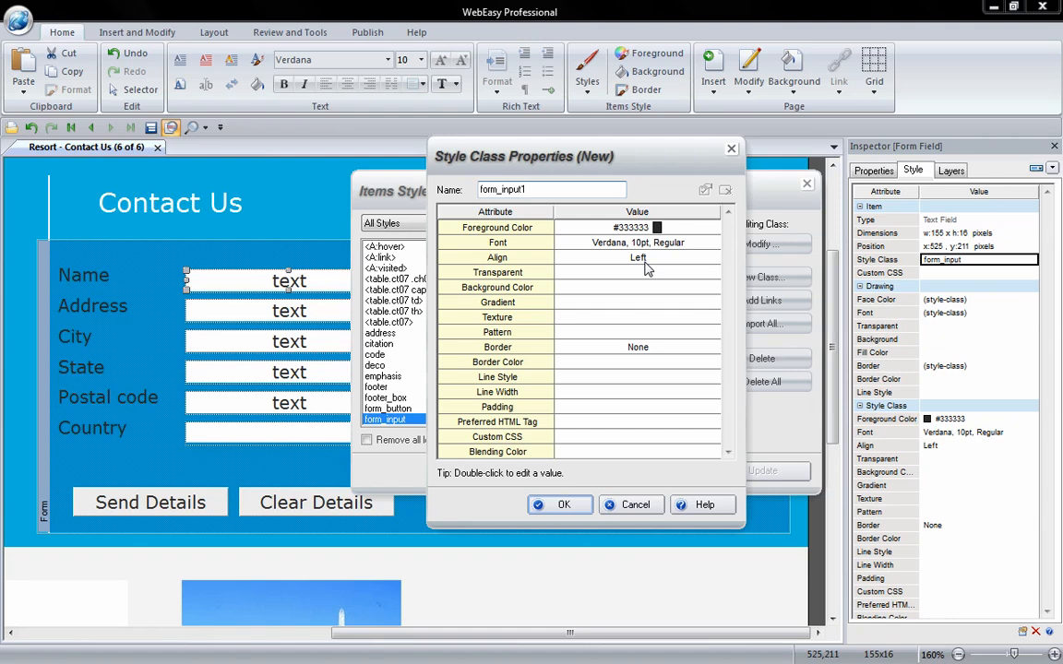
drag(539, 190, 478, 191)
key(BackSpace)
text(required)
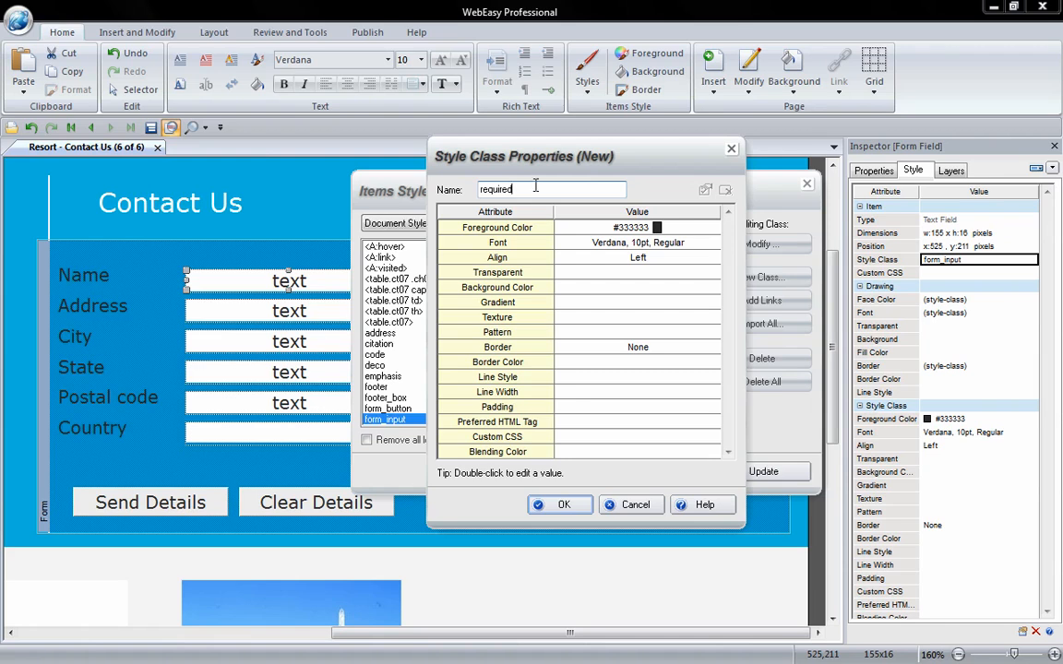
click(560, 505)
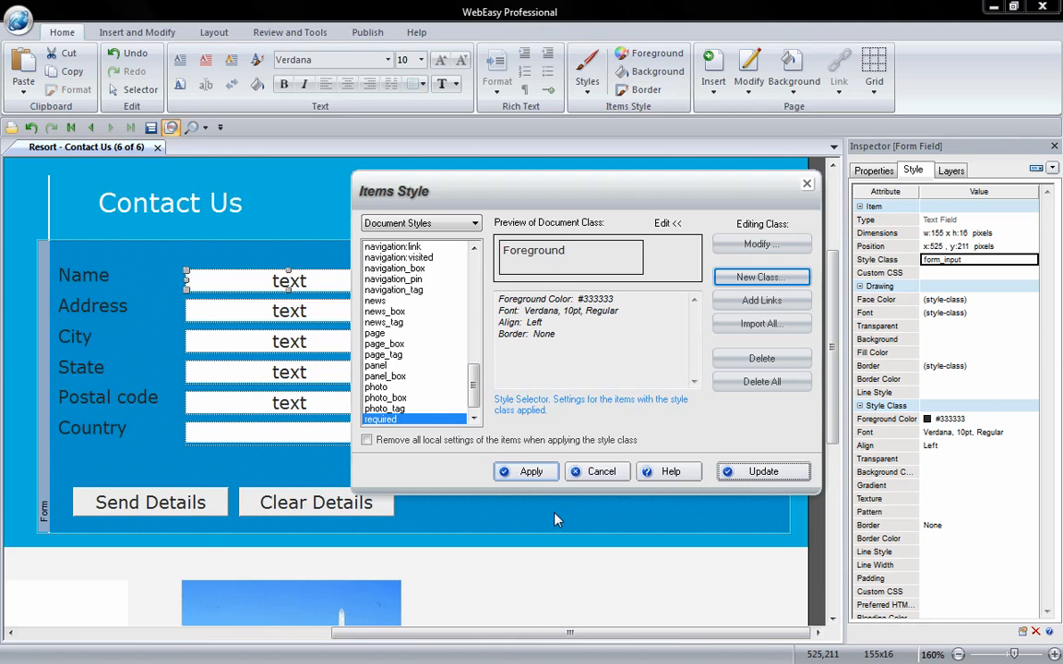
click(751, 481)
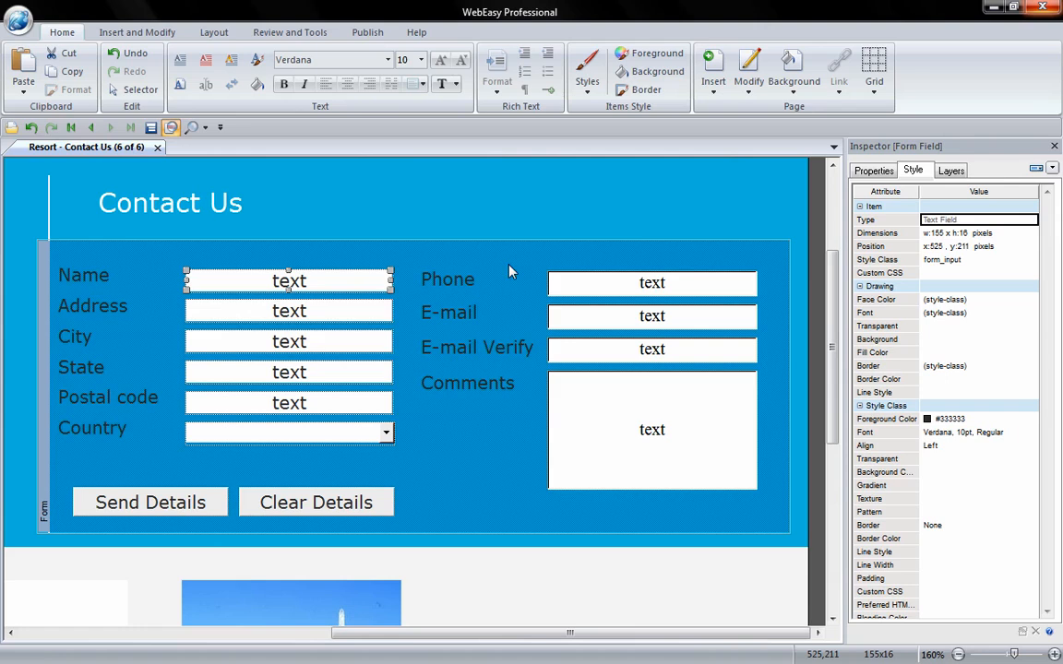
From the Phone field, define a 'required' style class with a White (#ffffff) background.
click(571, 286)
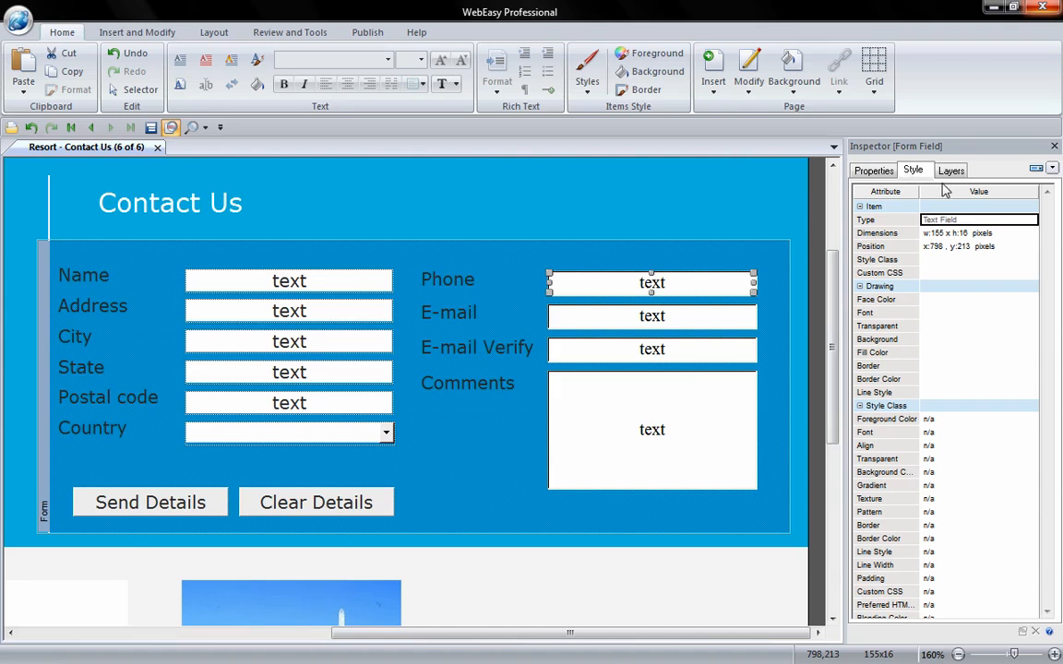
click(943, 262)
click(942, 262)
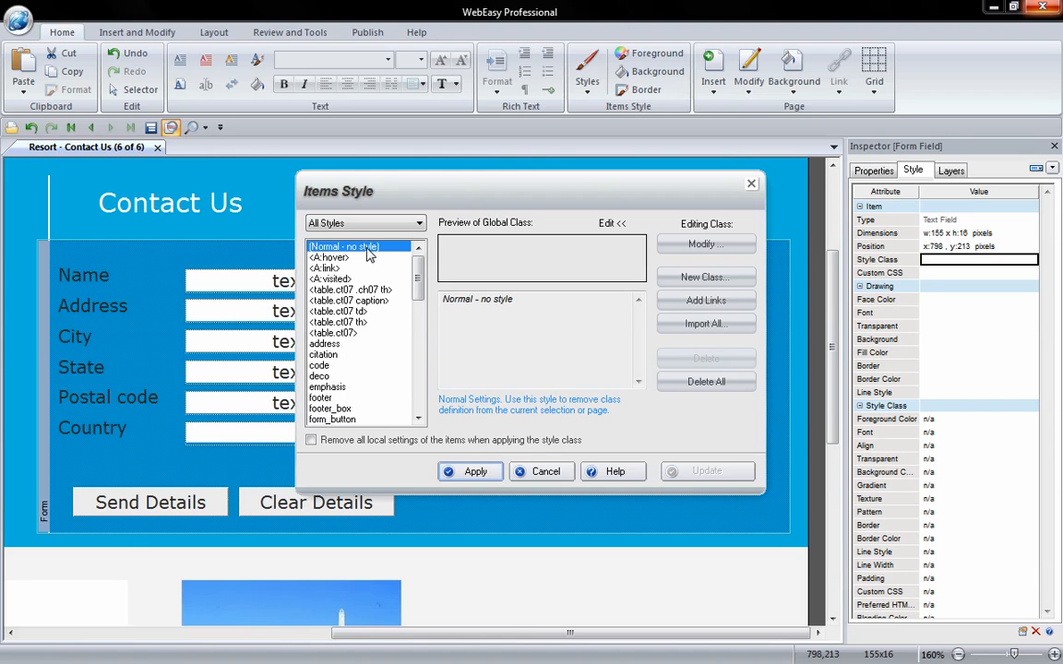
click(674, 289)
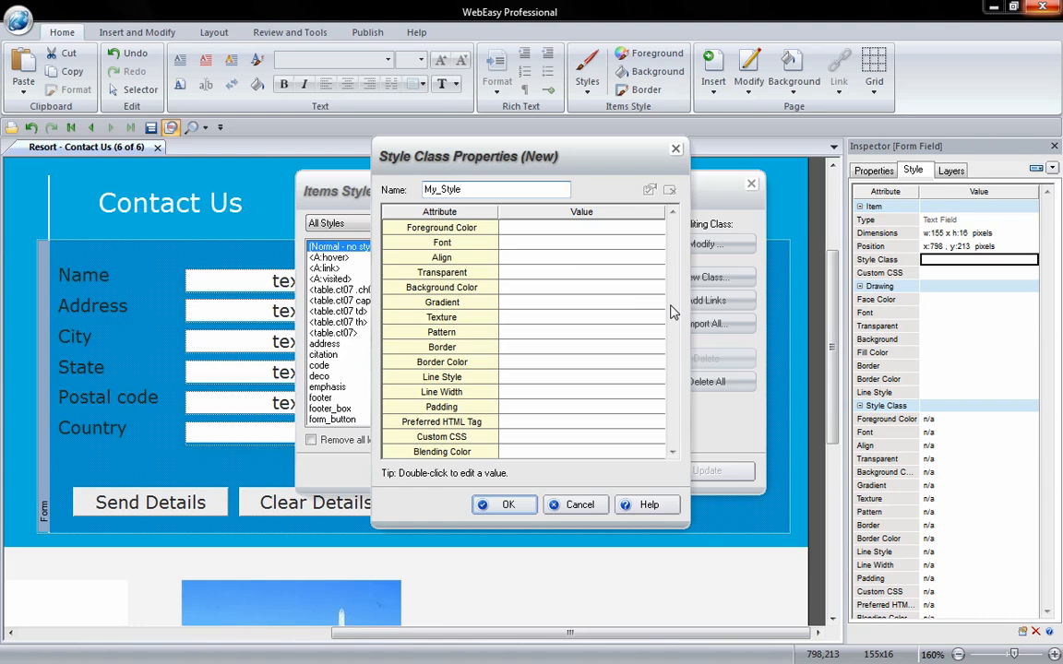
drag(472, 190, 427, 191)
text(required)
double_click(527, 287)
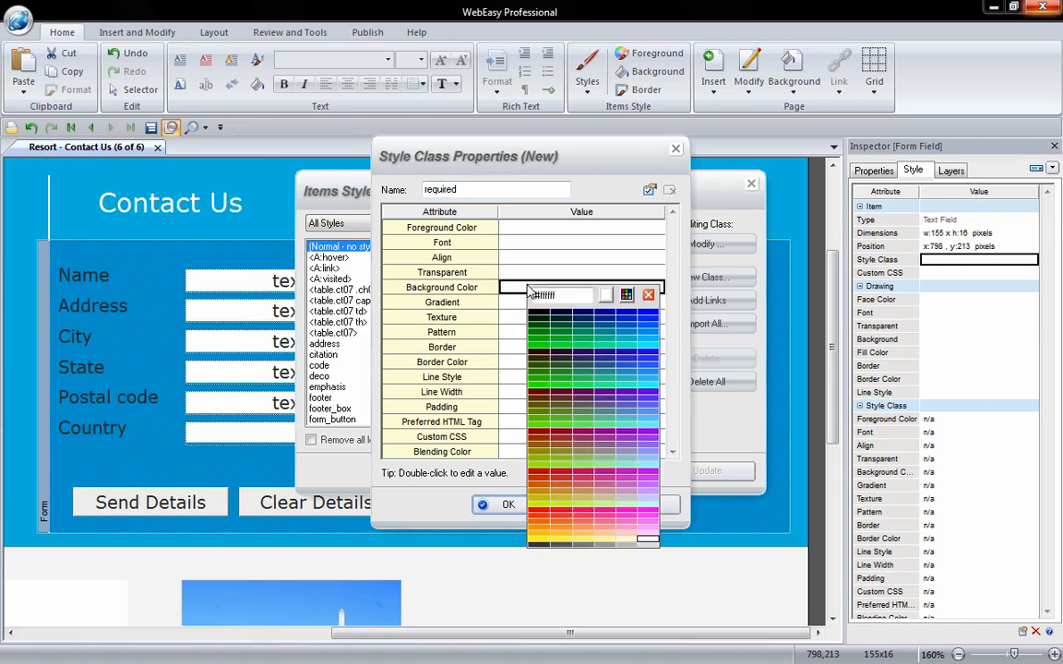
click(649, 541)
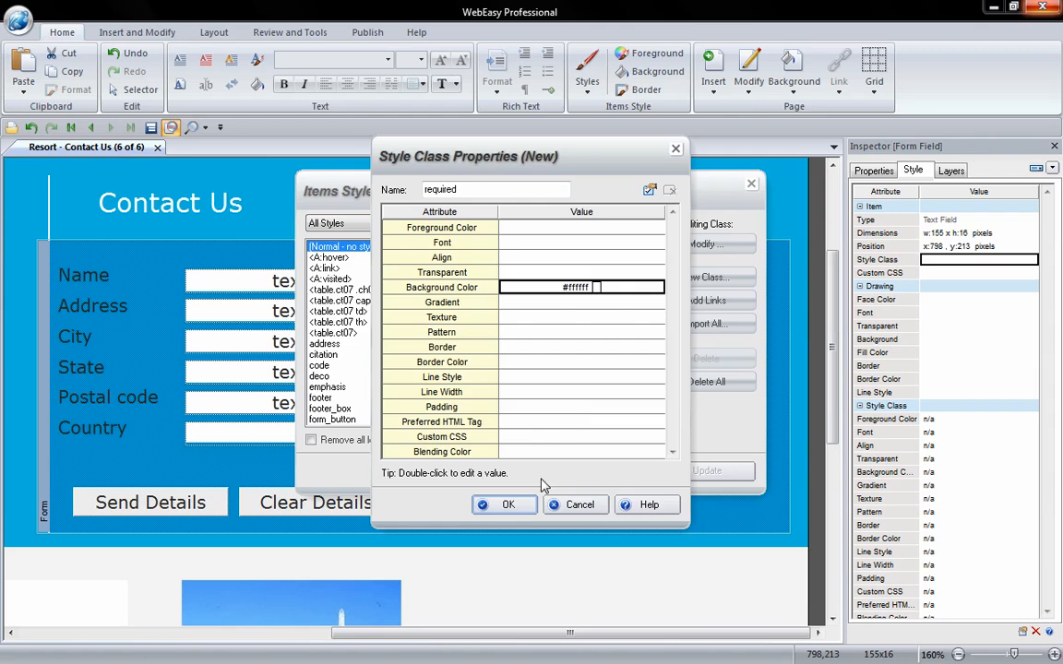
click(522, 505)
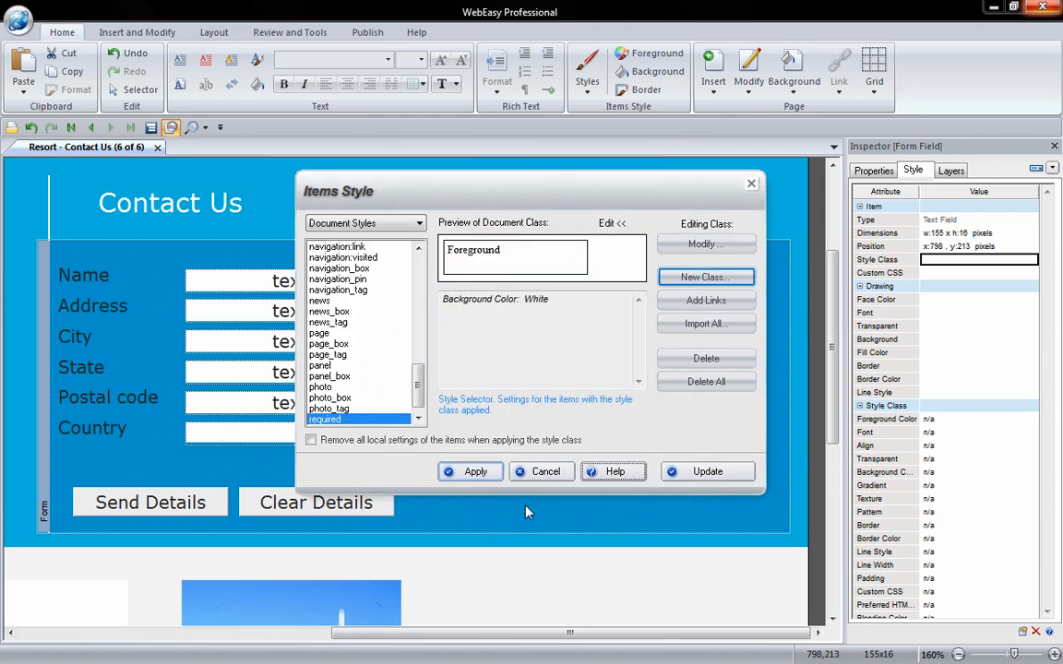
click(705, 471)
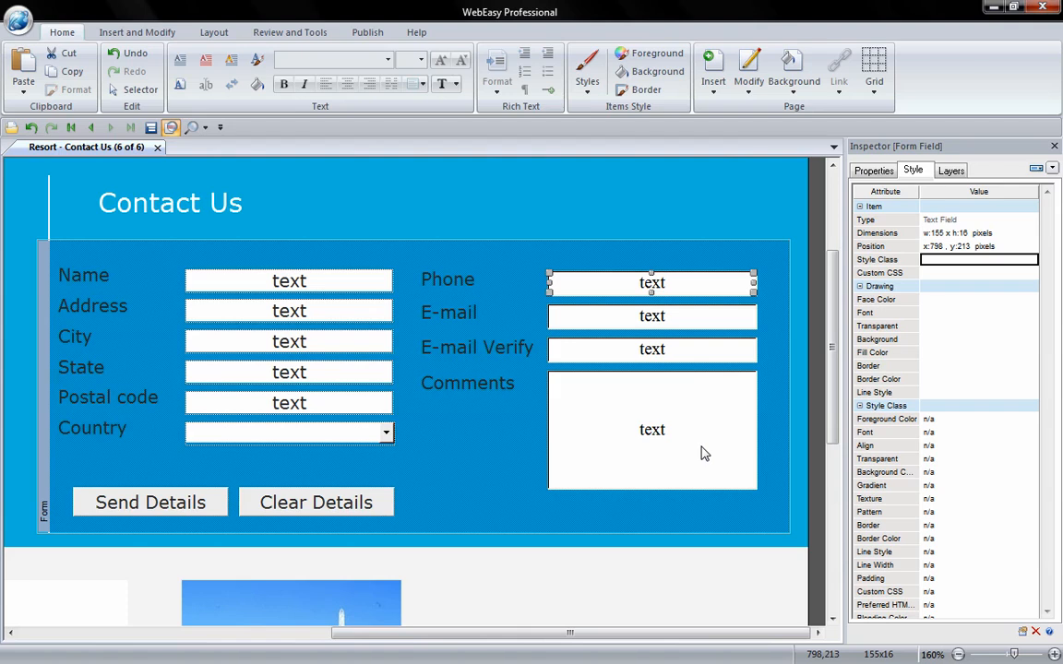
Apply the 'required' class to the Phone and Comments fields, then open Website Preview.
shift+click(595, 398)
click(945, 265)
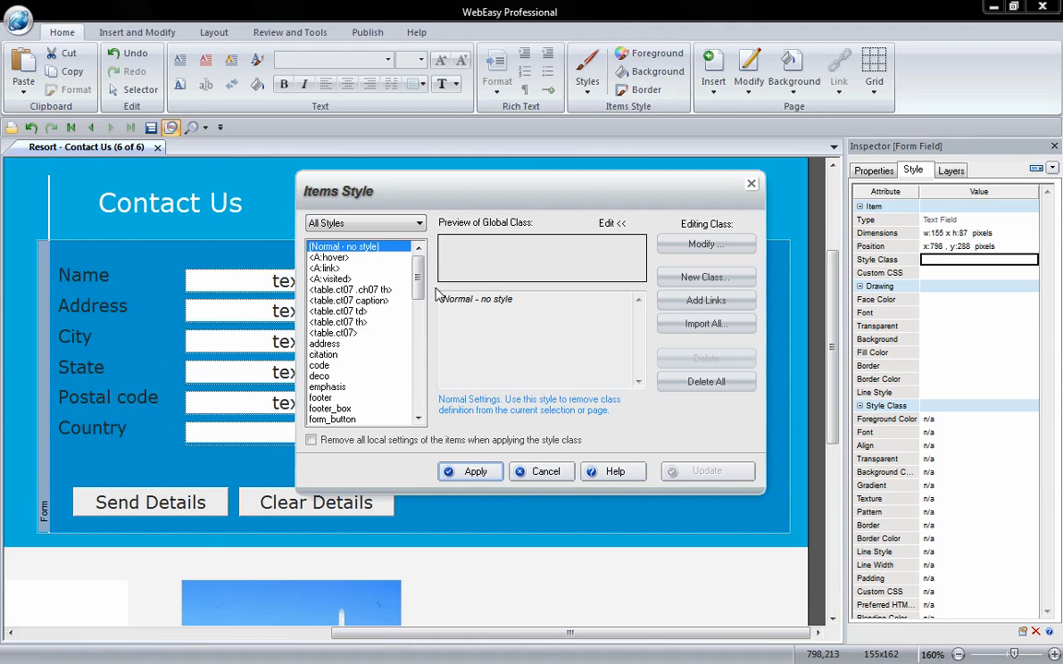
drag(416, 268, 430, 403)
click(373, 409)
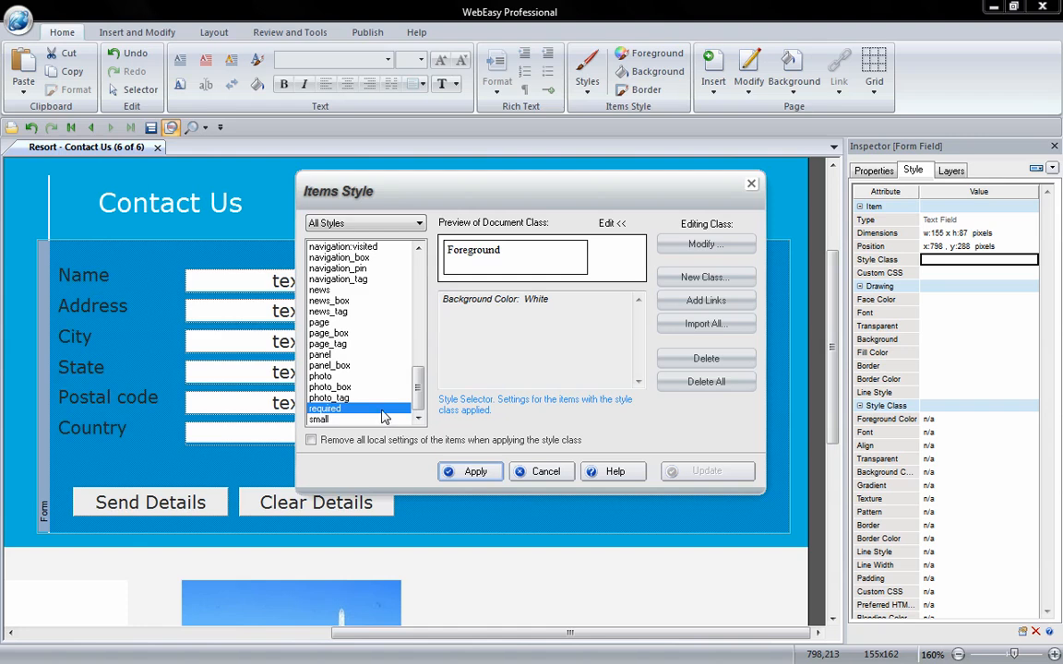
click(467, 474)
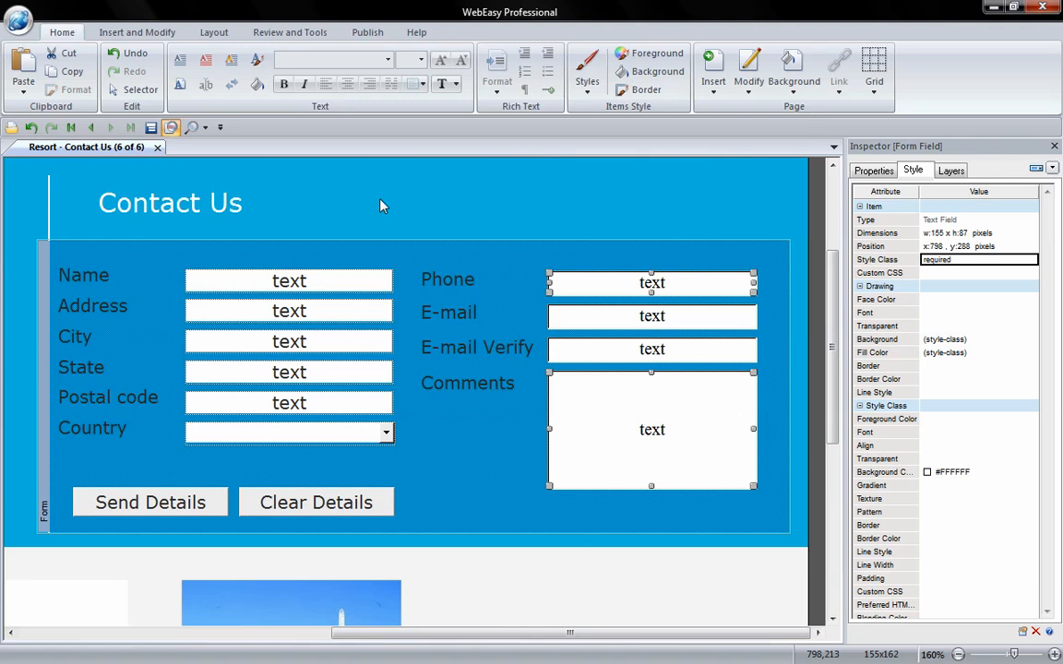
click(192, 131)
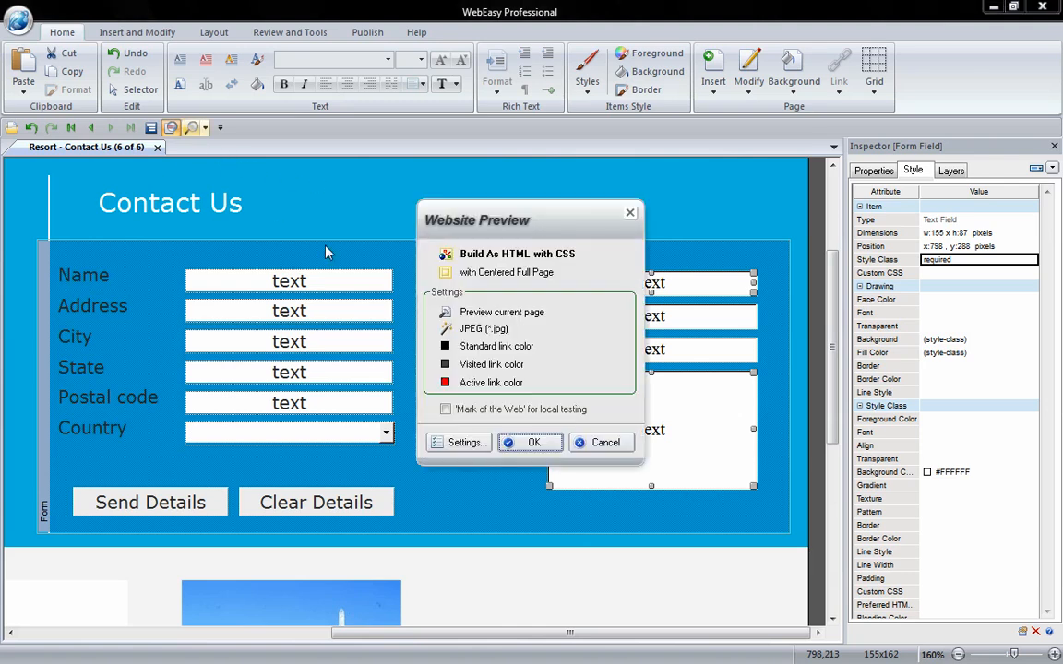
Preview Contact Us in Chrome and send it empty, dismissing the 'Please enter the required information.' alert.
click(542, 446)
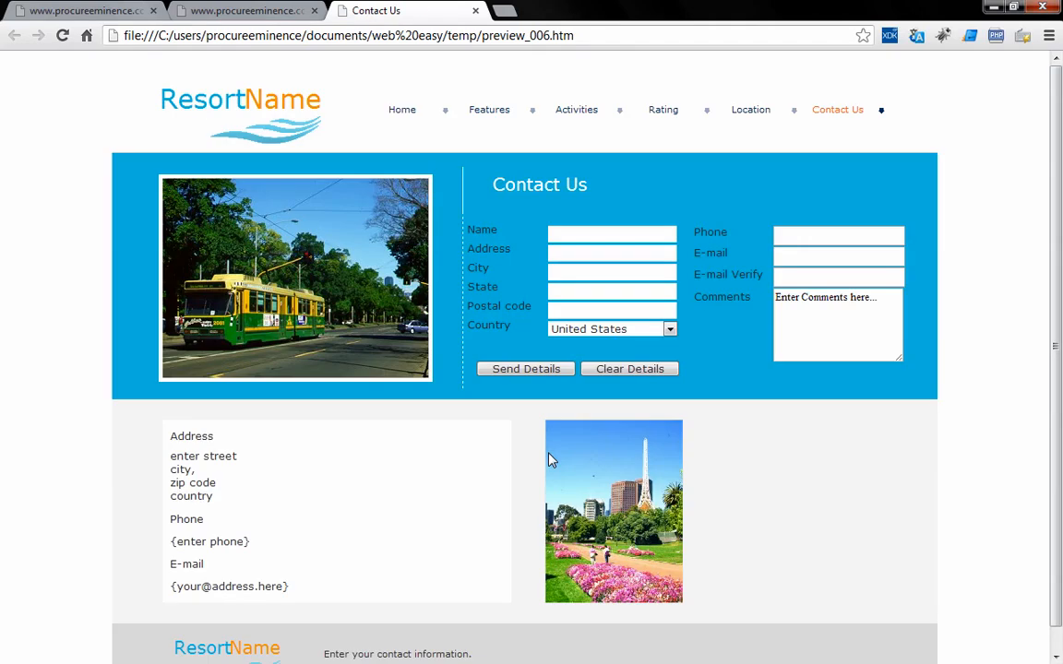
click(529, 371)
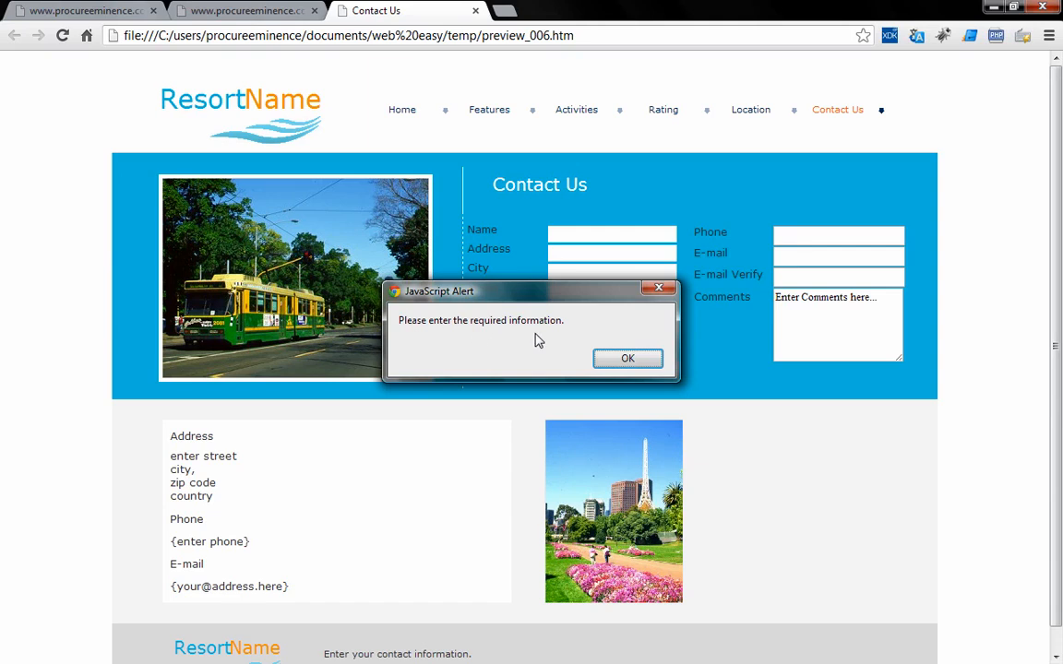
click(611, 360)
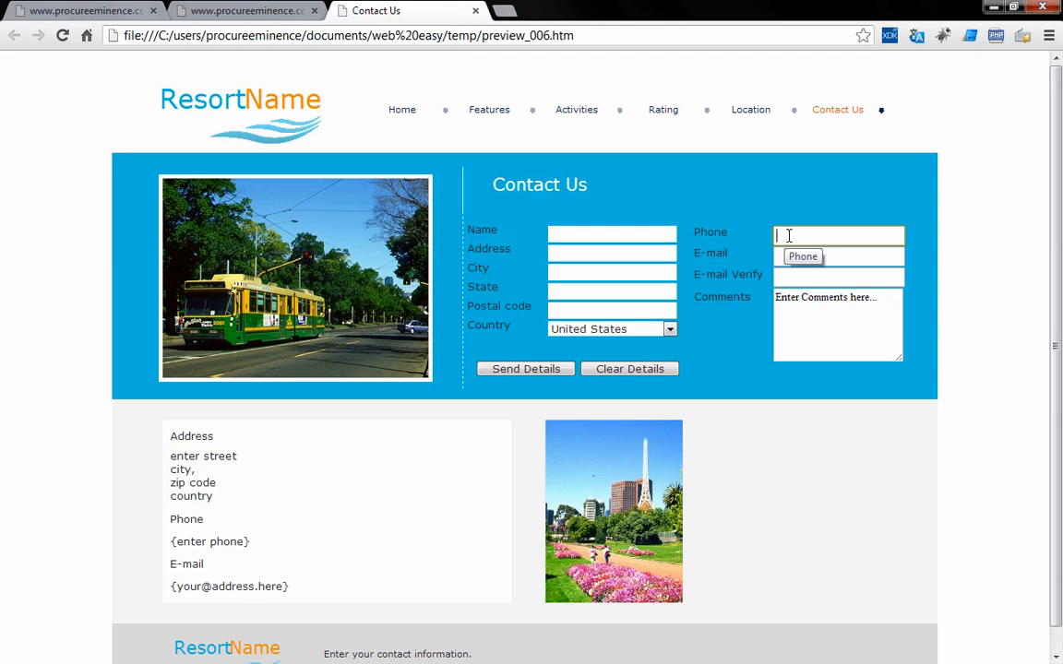
Fill the preview form with a sample phone number and the comment 'Thanks!', then send it.
text(555-555-5555)
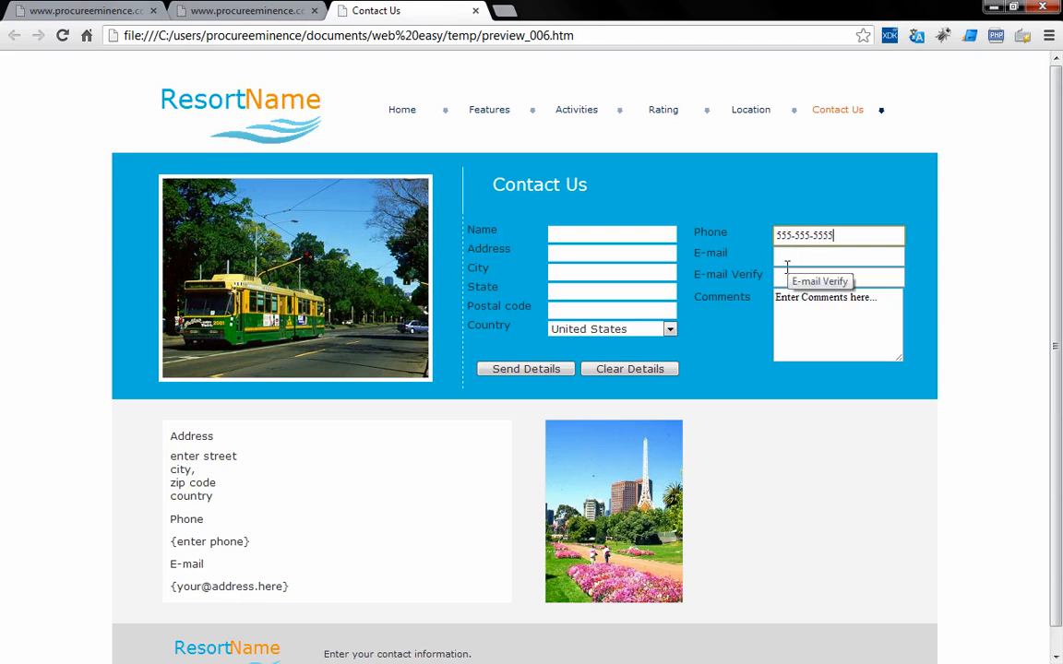
drag(823, 329, 706, 281)
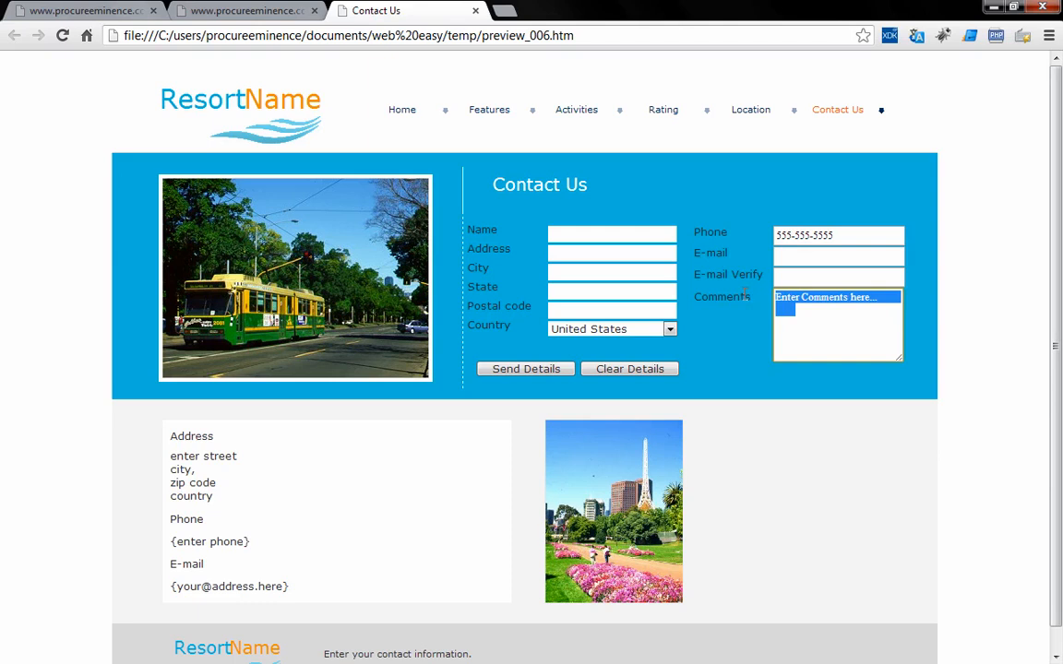
text(Thanks!)
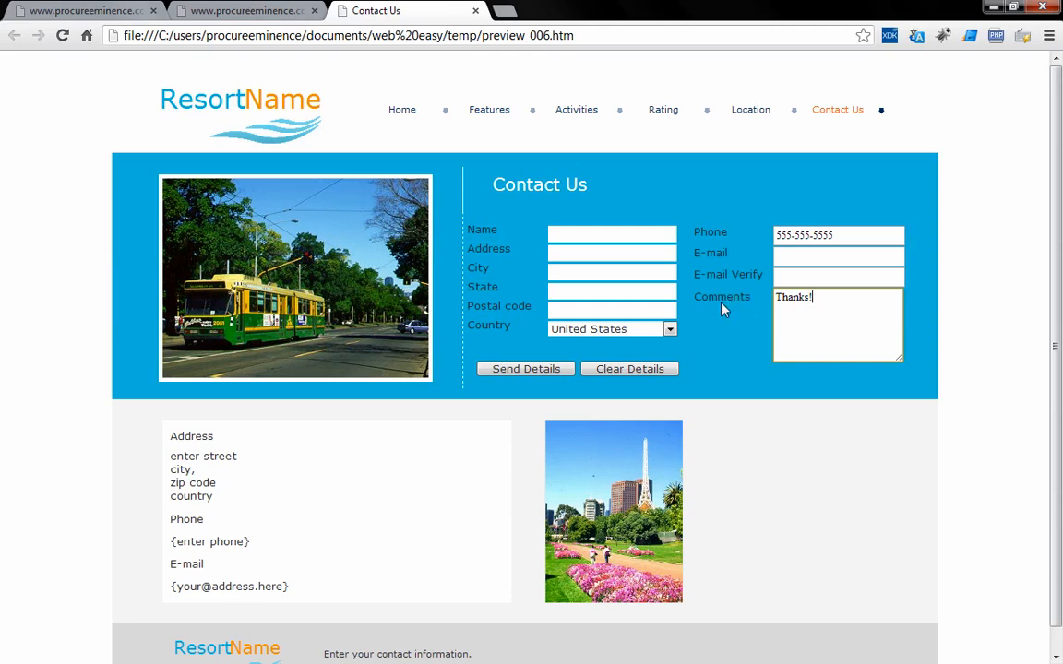
click(544, 369)
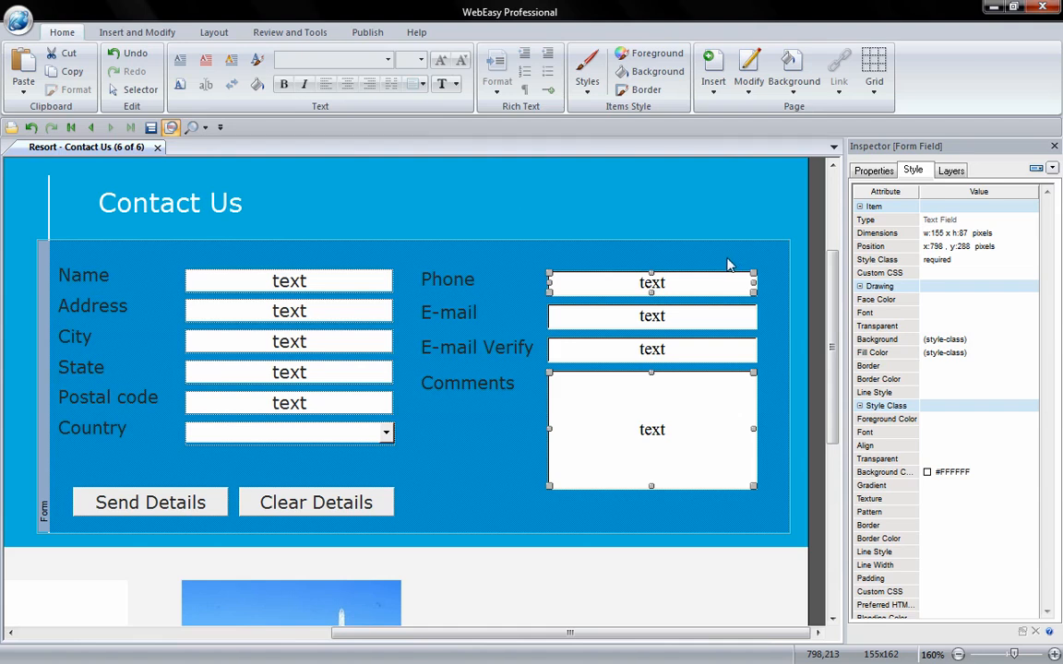
From the E-mail field, define a new requiredEmail style class with a White background colour.
click(649, 315)
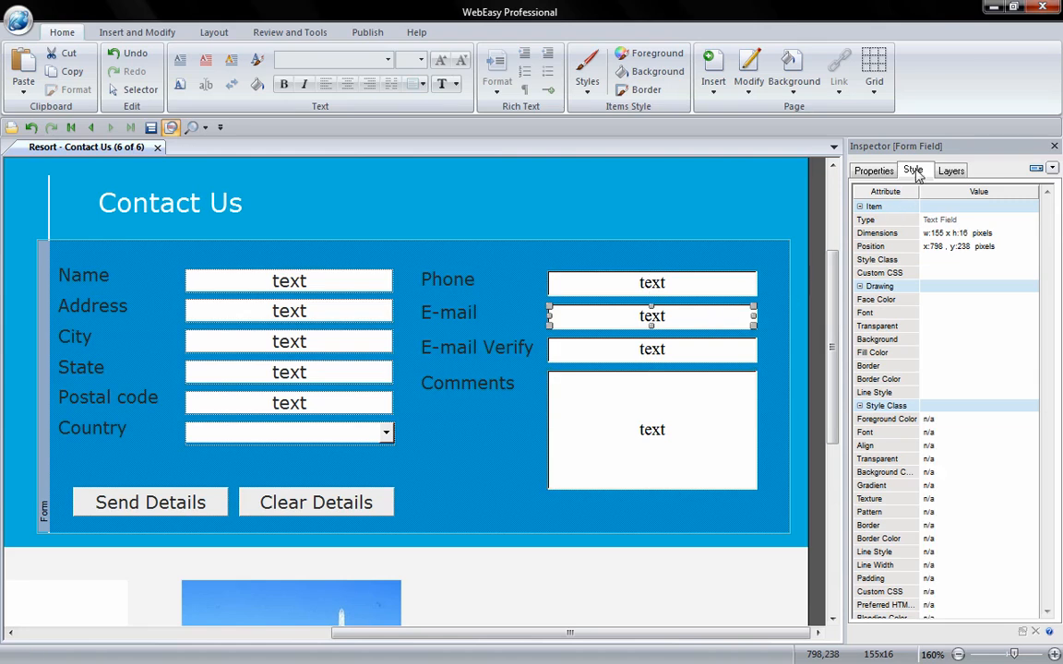
click(953, 261)
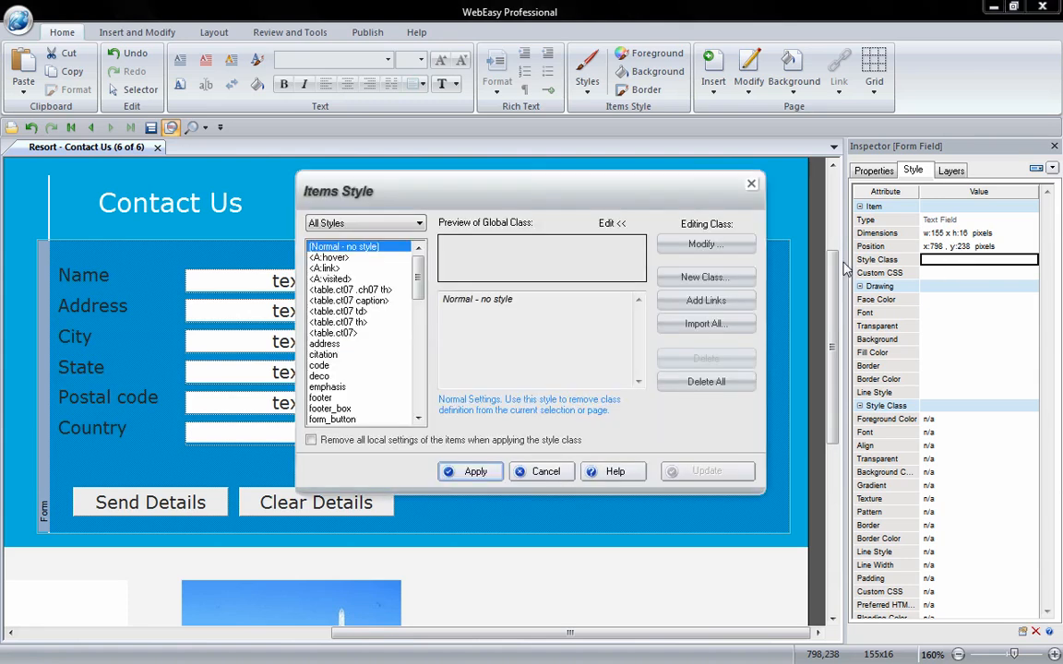
click(737, 277)
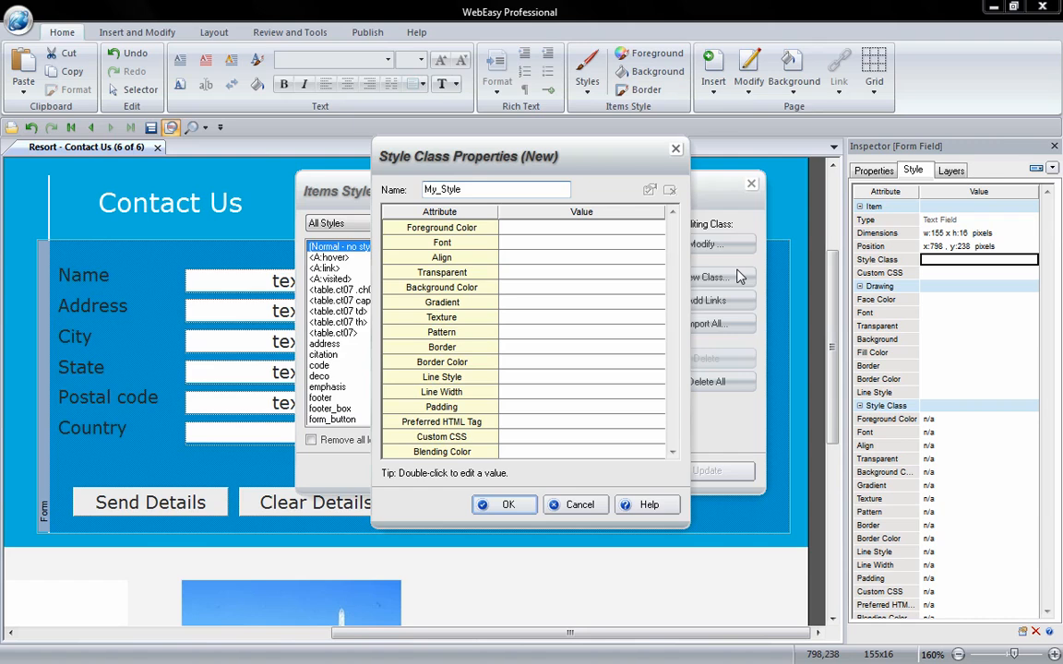
text(requiredEmail)
double_click(578, 288)
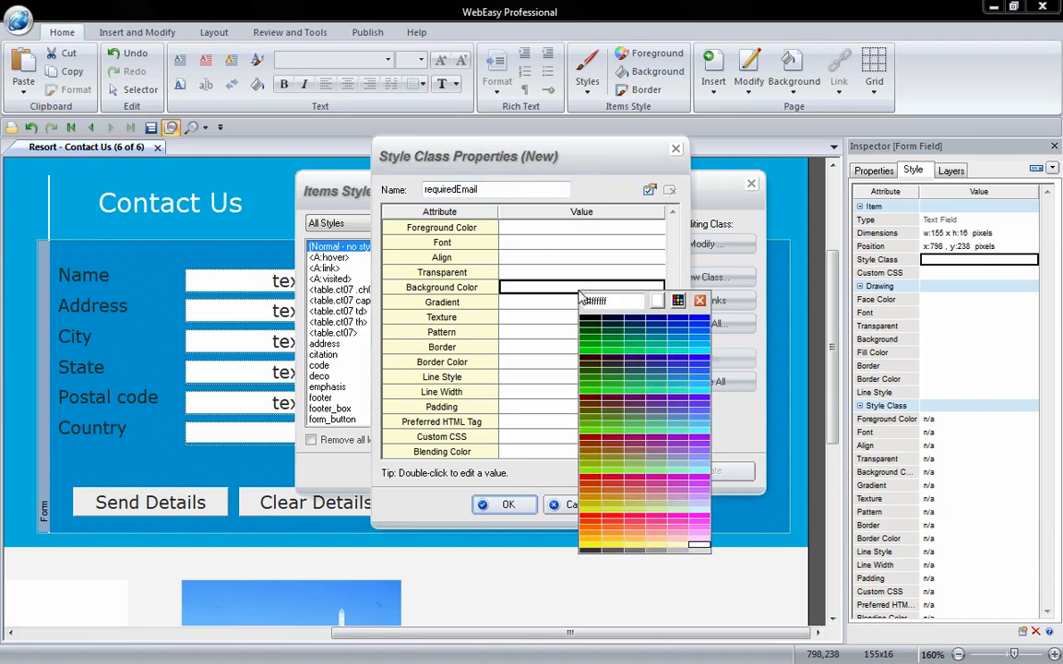
click(698, 549)
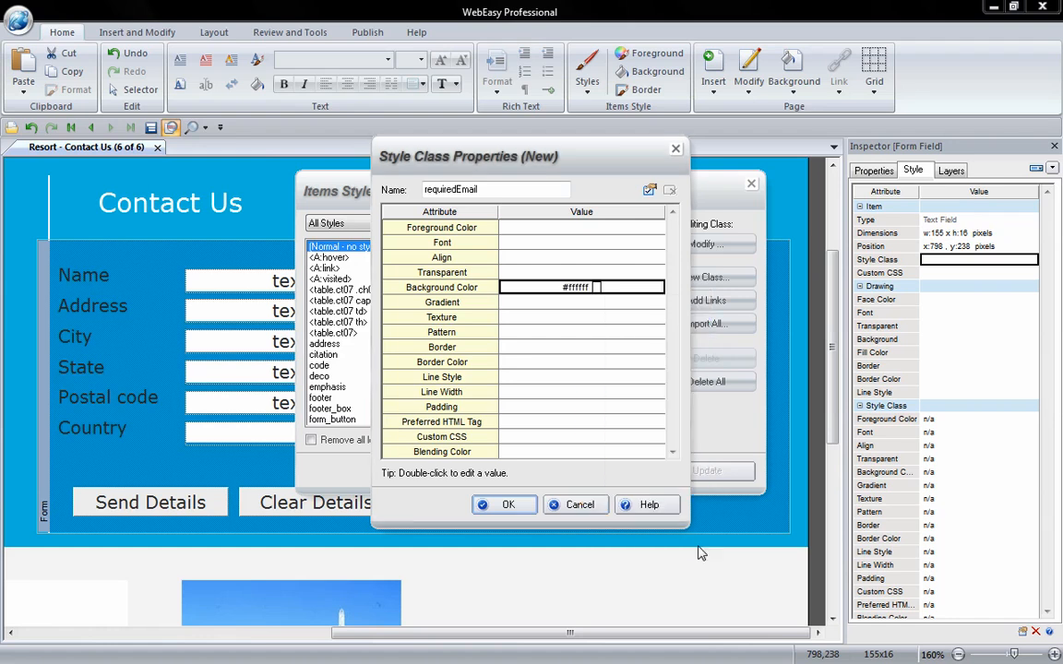
click(512, 506)
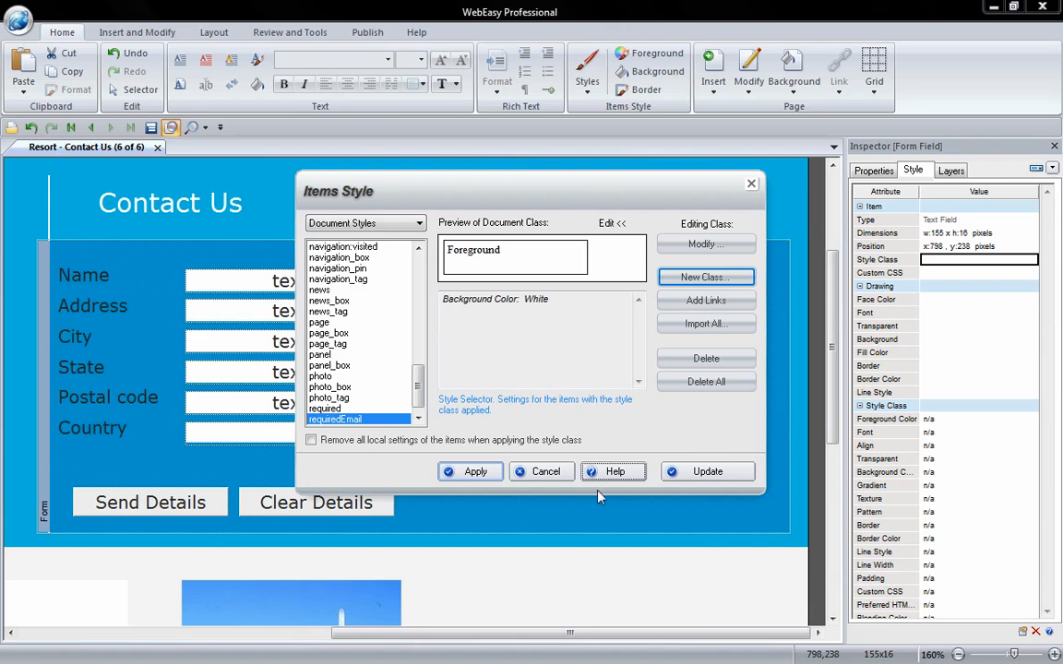
Save requiredEmail, apply it to the E-mail and E-mail Verify fields, and preview the website.
click(700, 474)
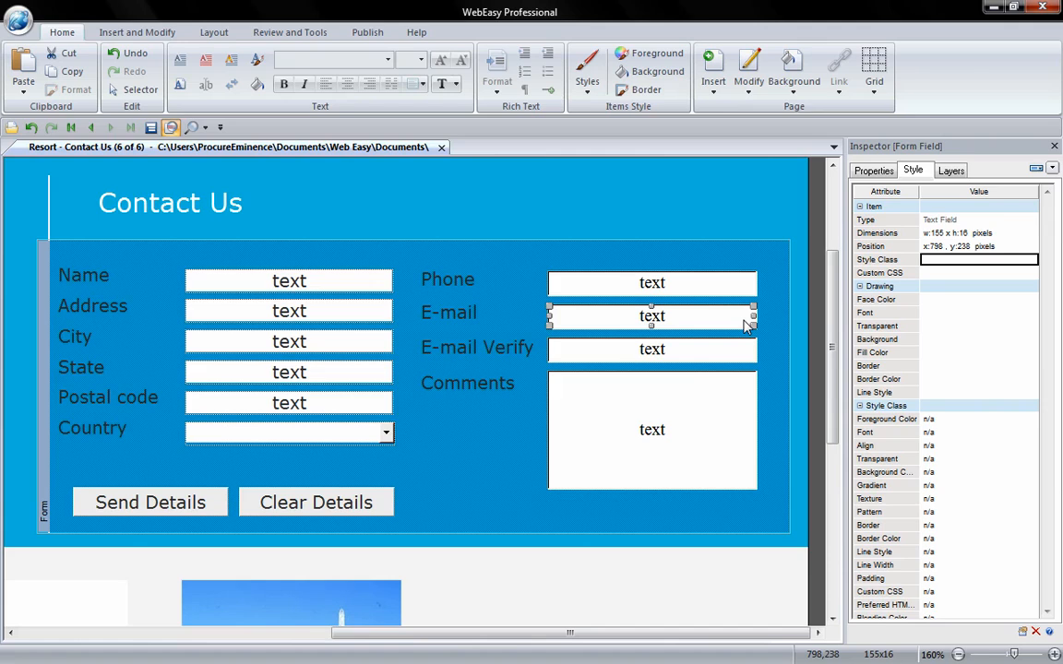
shift+click(695, 355)
click(968, 261)
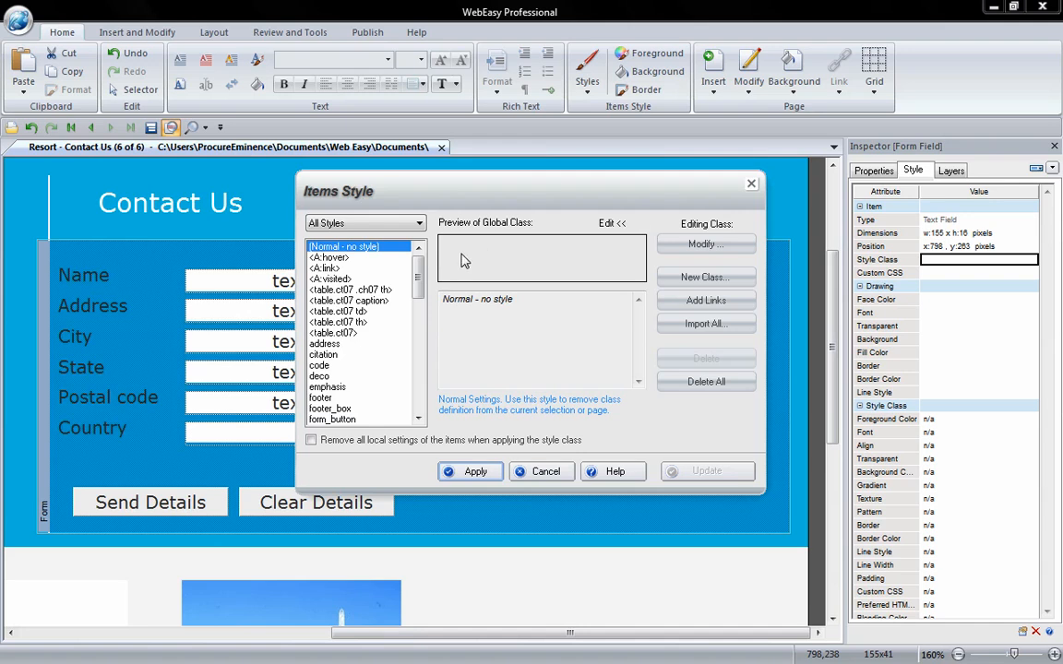
drag(421, 273, 419, 398)
click(347, 410)
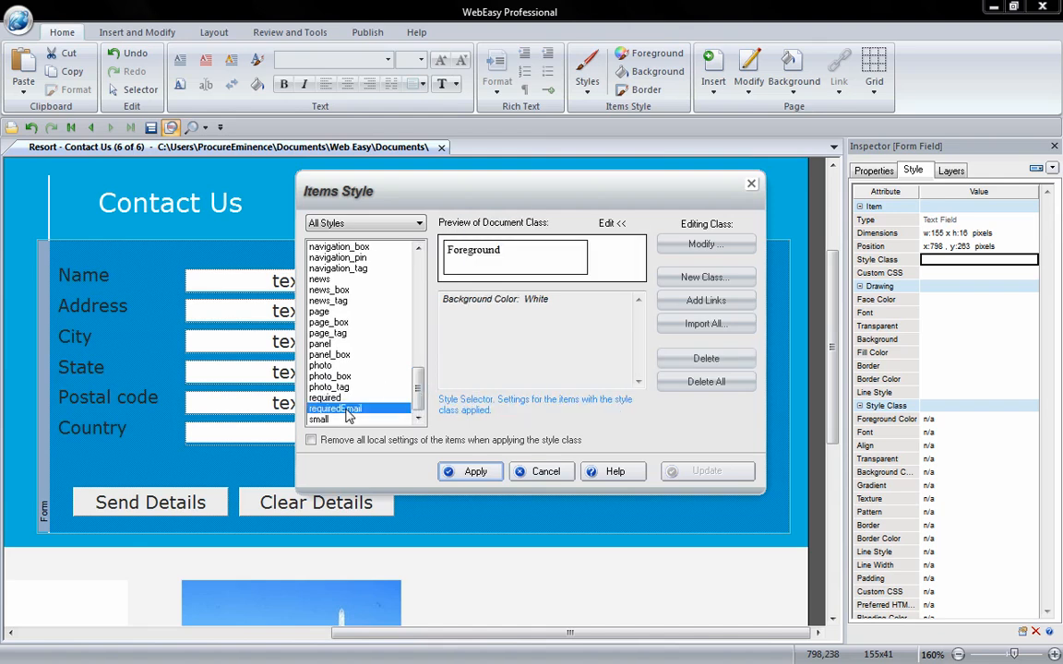
click(443, 471)
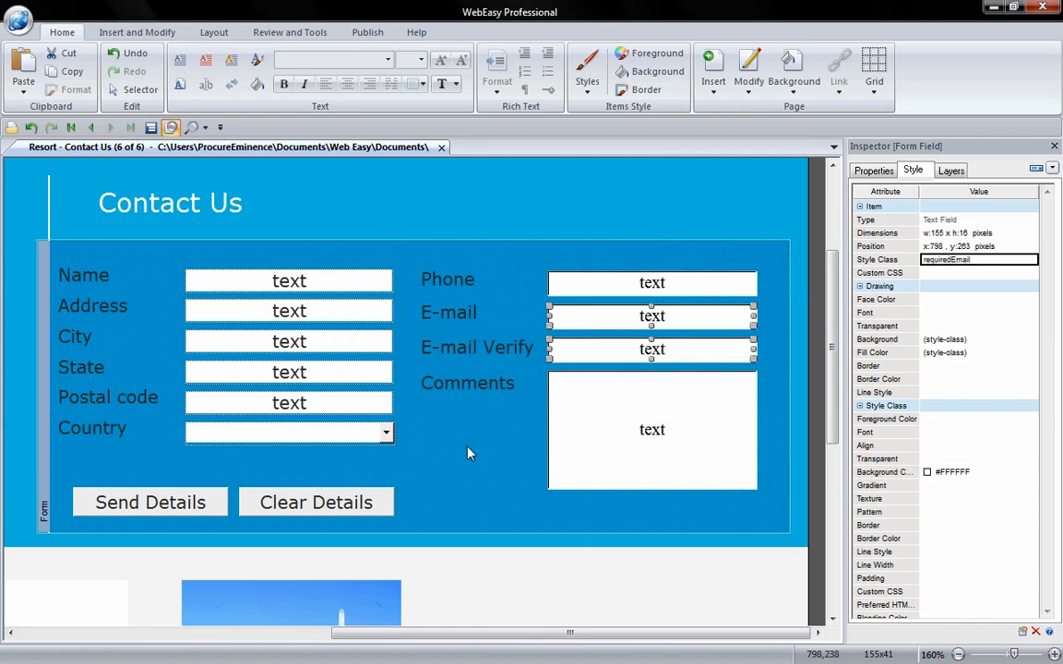
click(191, 129)
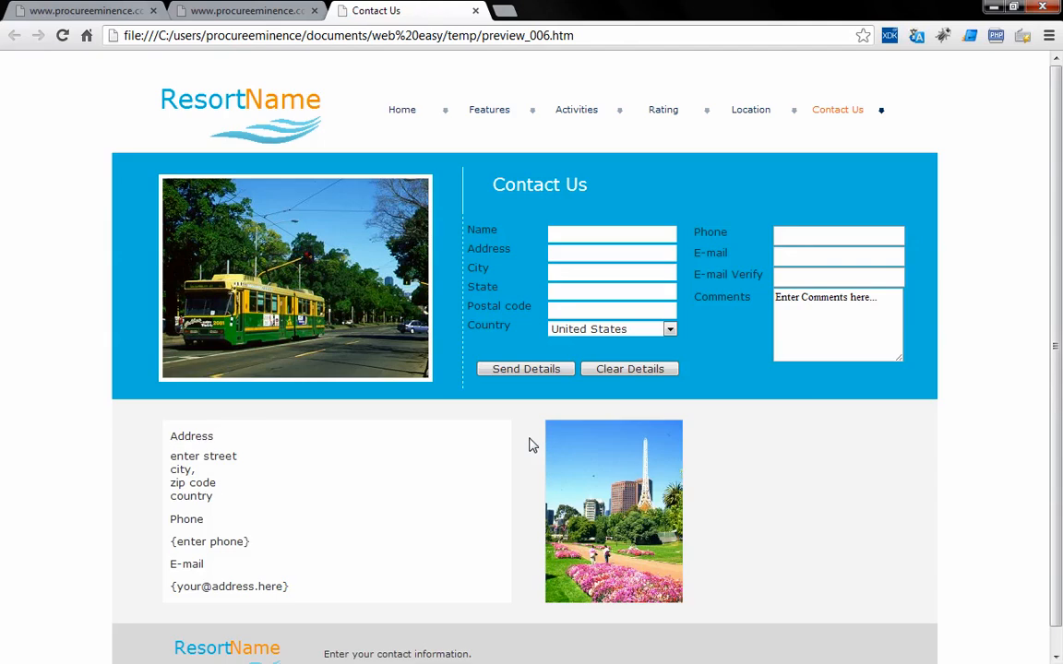
Fill Phone with a sample number and Comments with 'Thanks again!', send without e-mail, dismiss the alert.
click(785, 235)
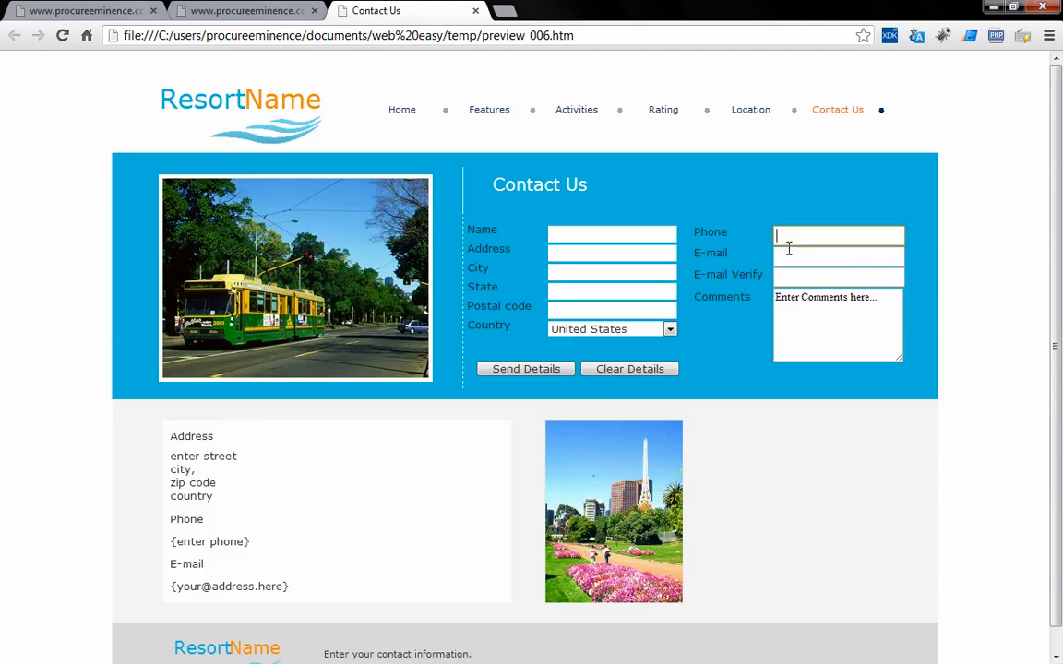
text(555-55)
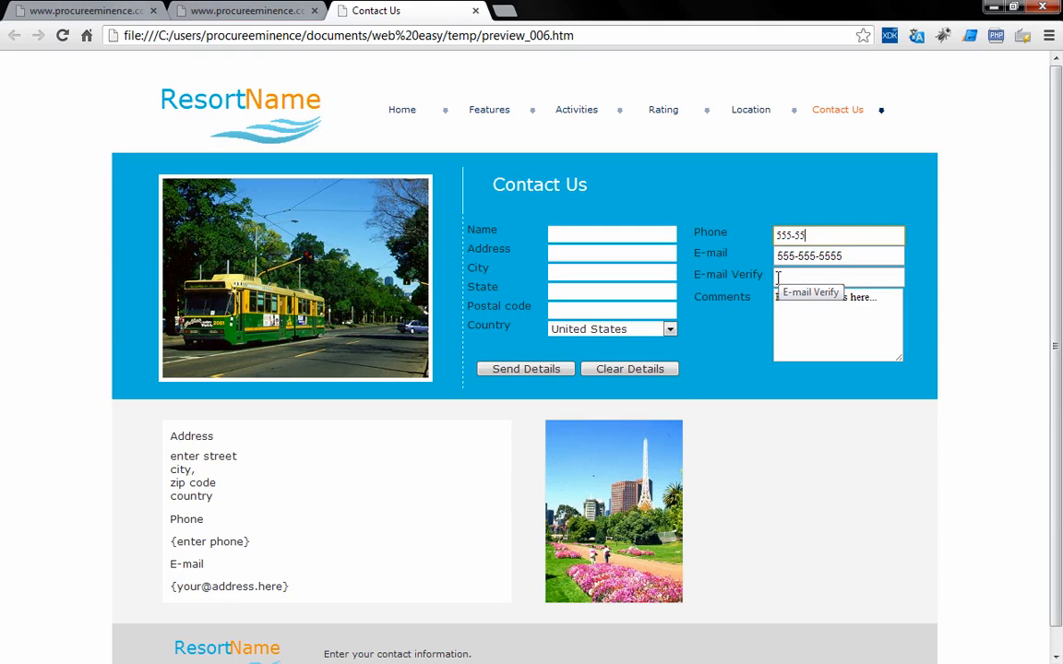
text(5-5555)
click(840, 314)
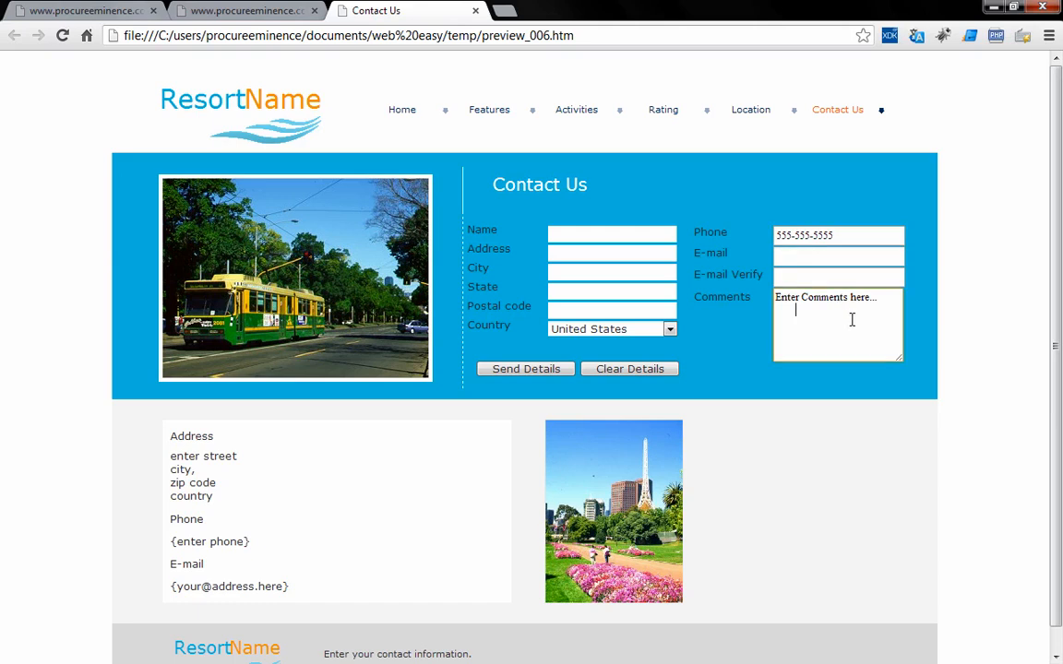
key(ctrl+a)
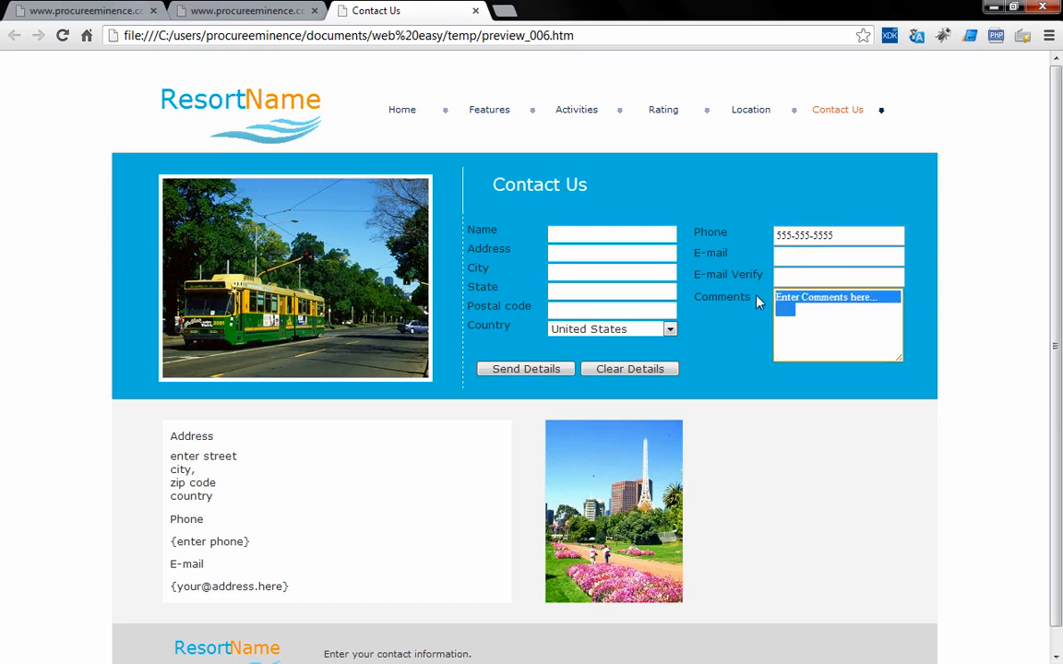
text(Thanks a)
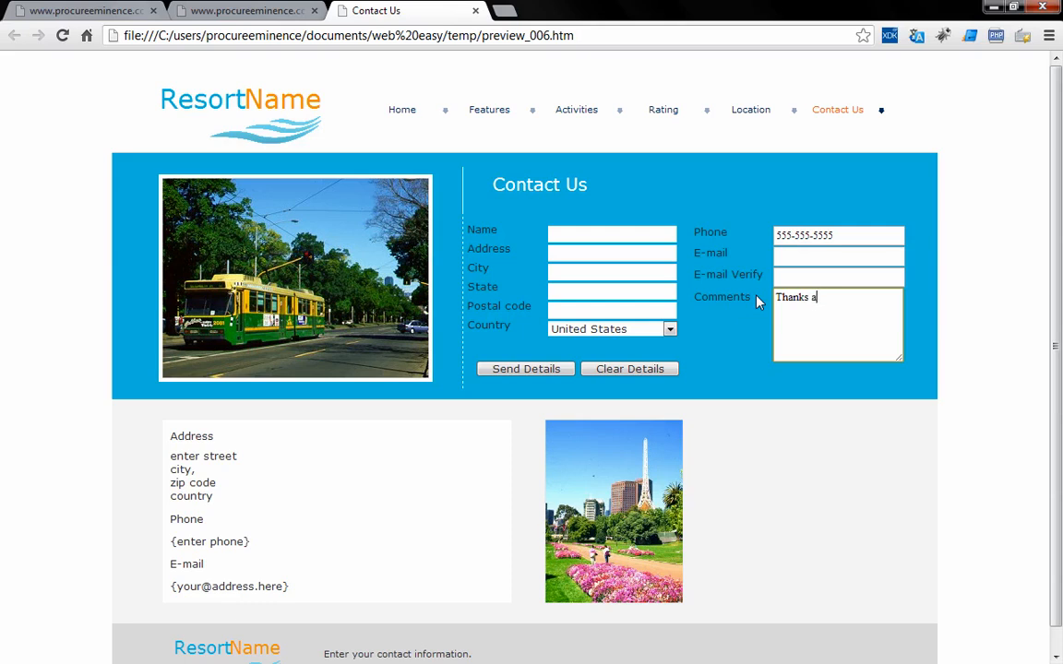
text(gain!)
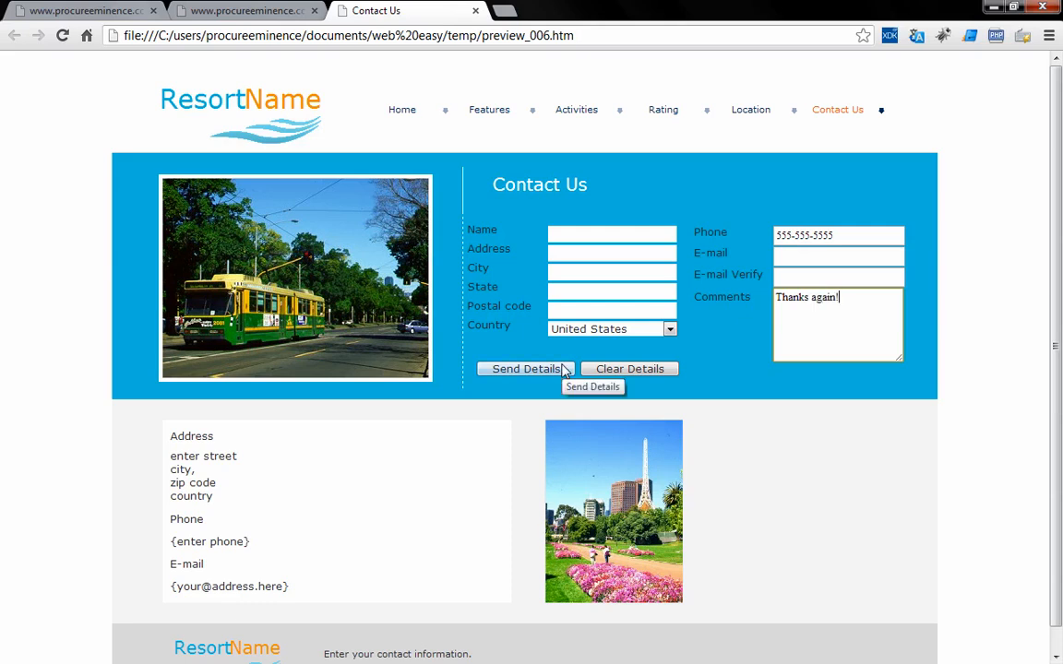
click(564, 369)
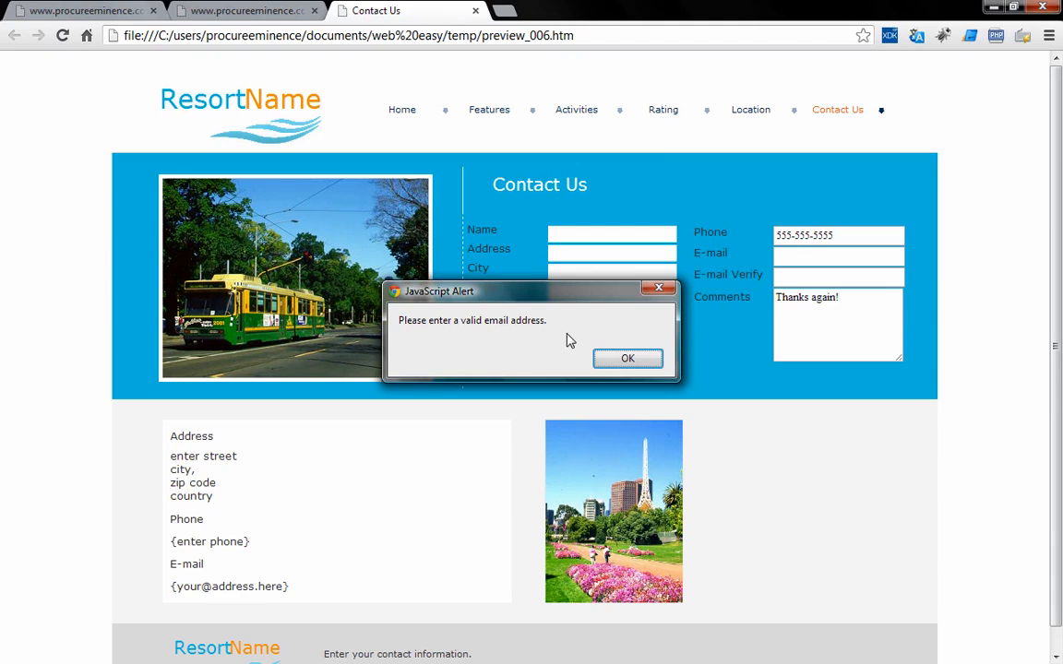
click(625, 361)
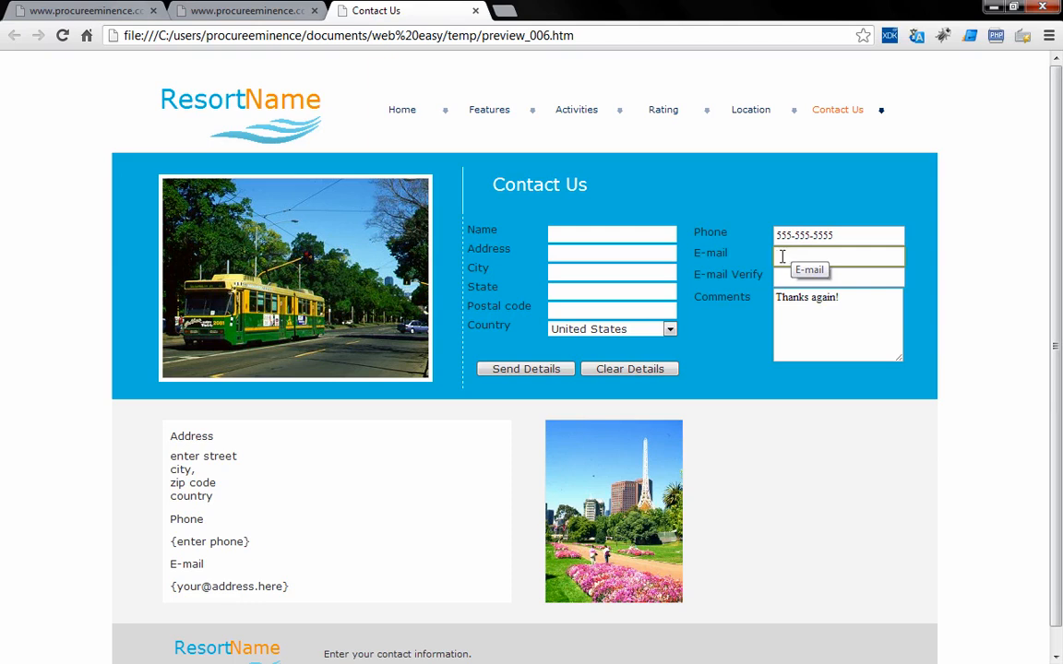
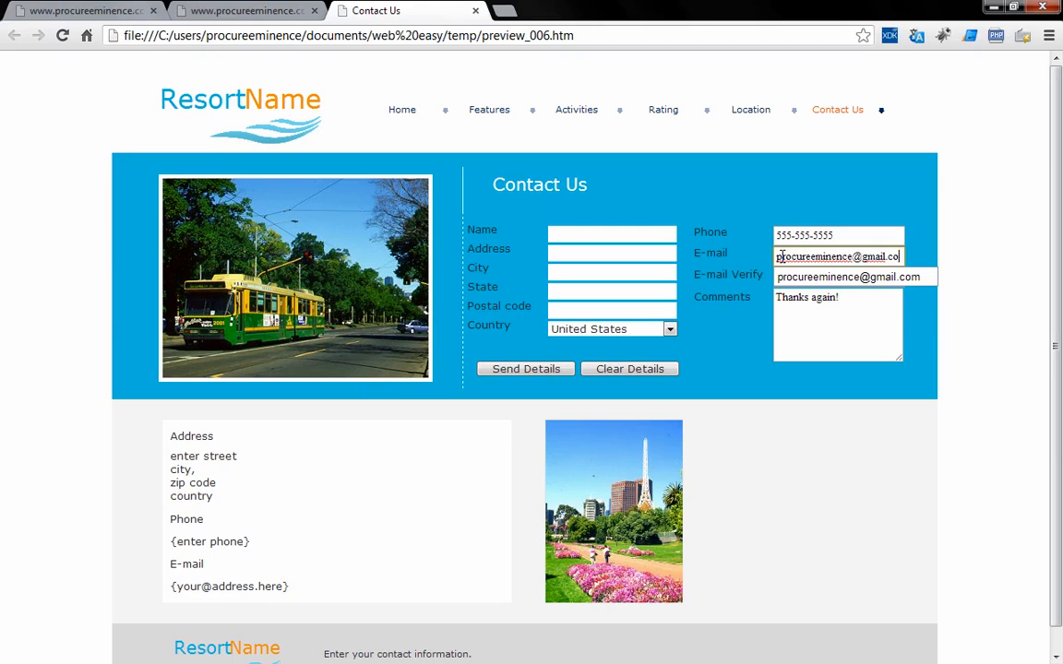
Enter an e-mail address, send with E-mail Verify still empty, and dismiss the valid-email alert.
click(732, 302)
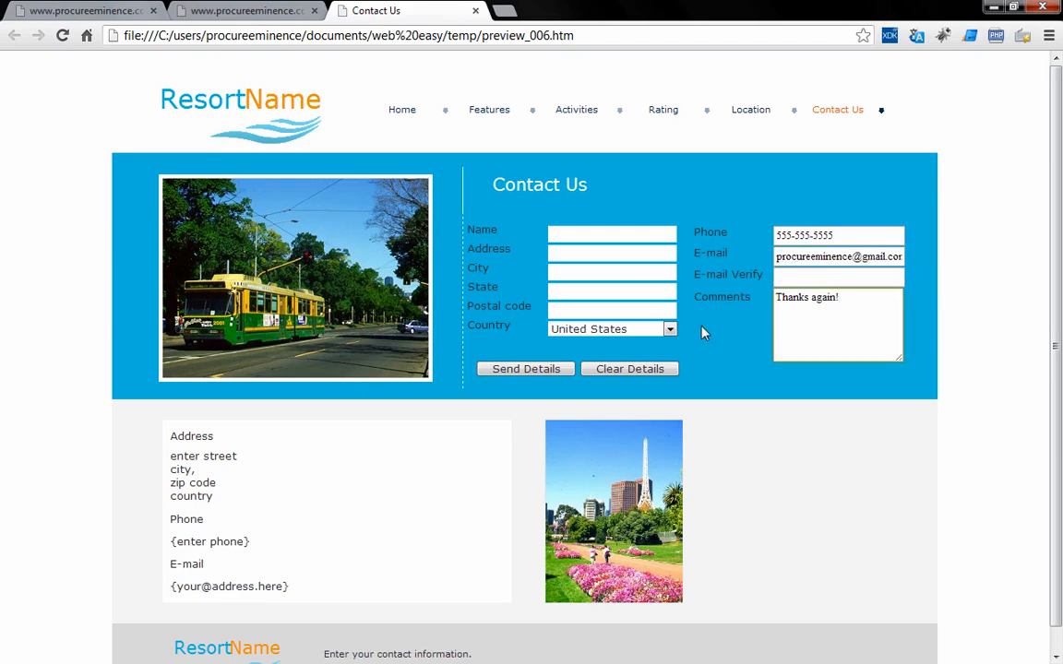
click(555, 370)
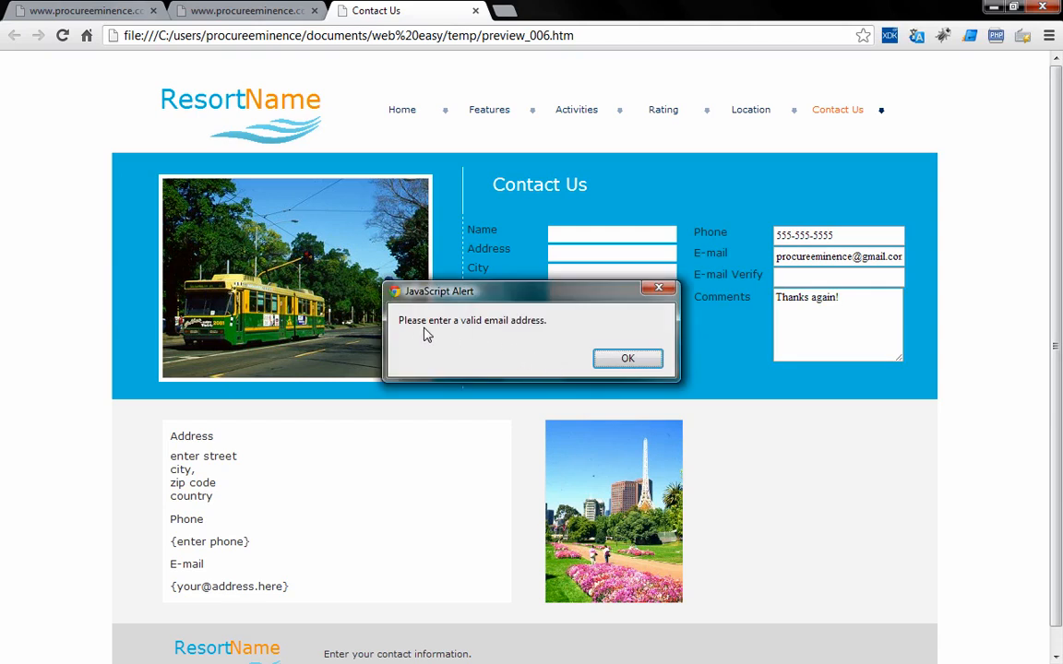
click(604, 361)
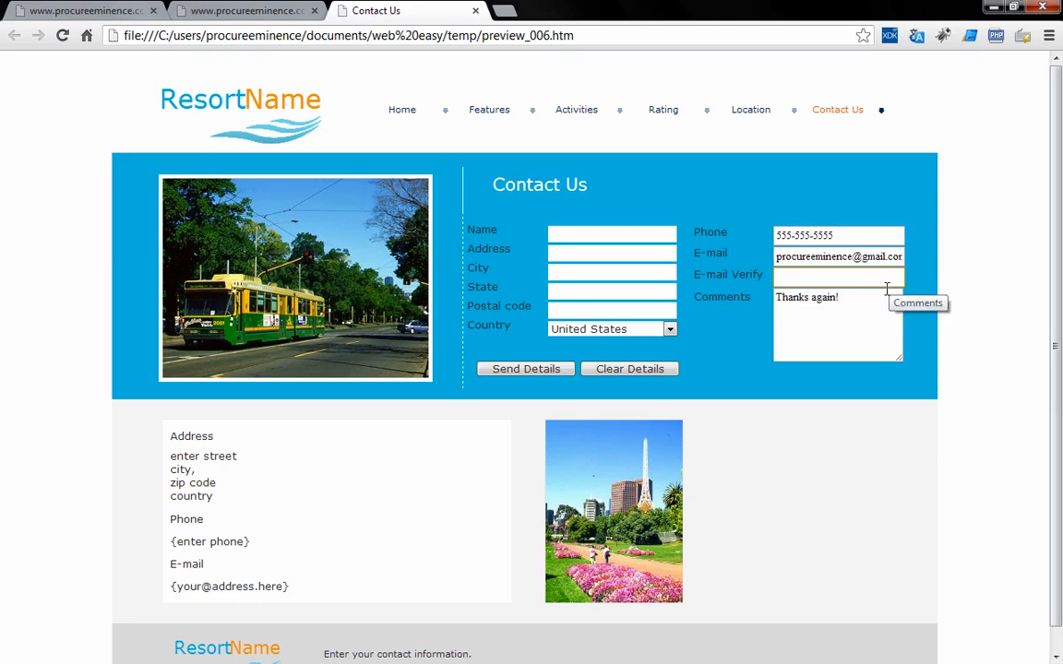
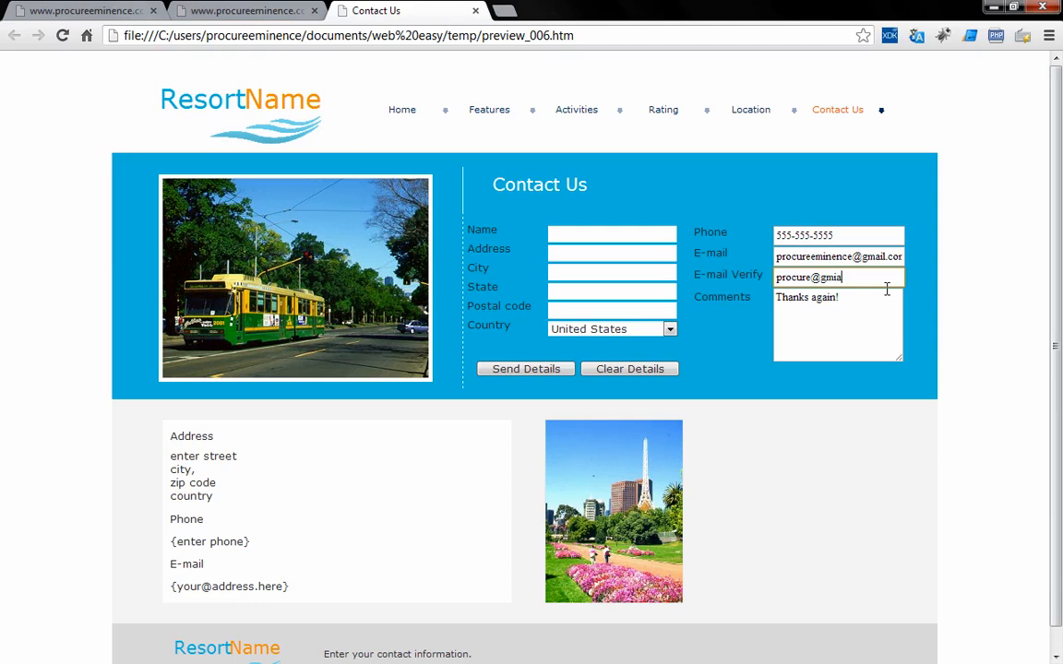
Enter a mismatched address in E-mail Verify, send, and dismiss the mismatch alert.
click(546, 368)
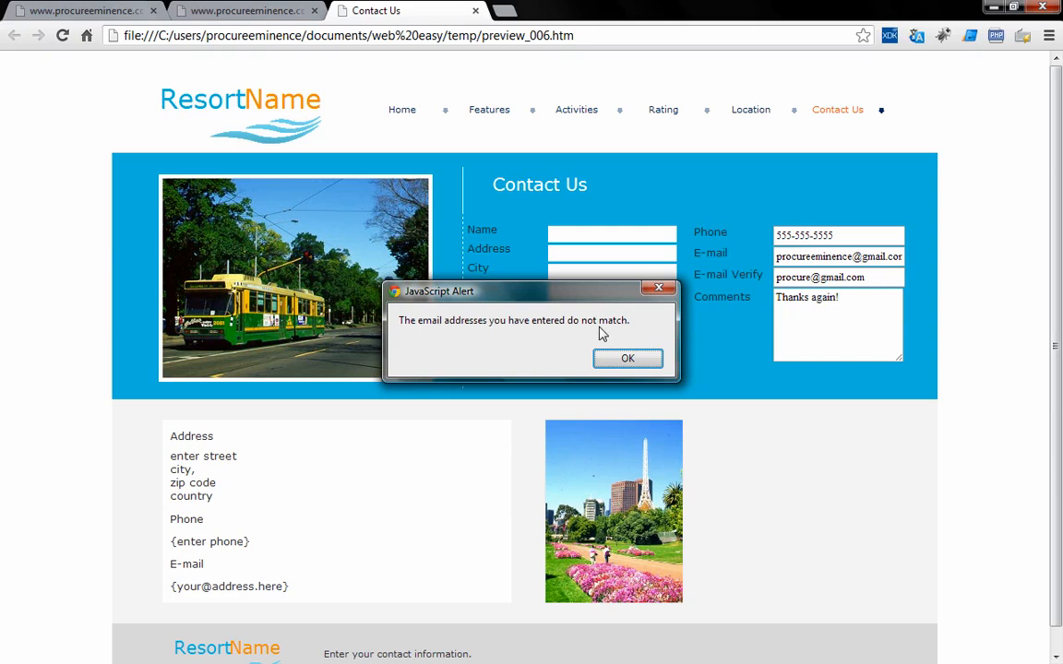
click(625, 359)
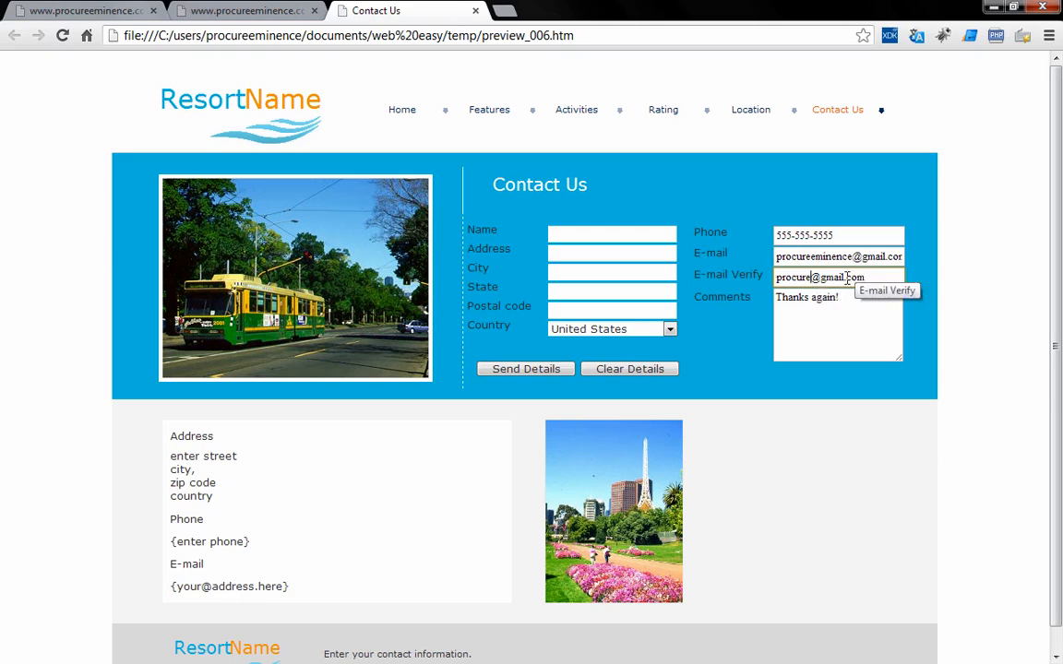
Correct the verify address to match the e-mail, send the form, and return to WebEasy.
text(ema)
text(nence)
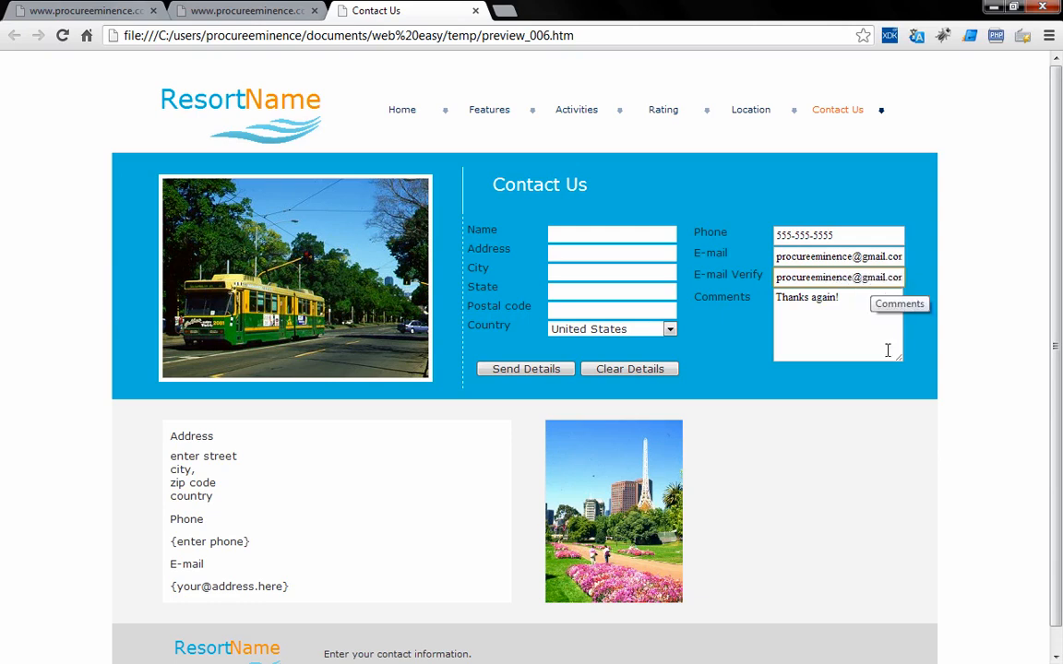
click(569, 373)
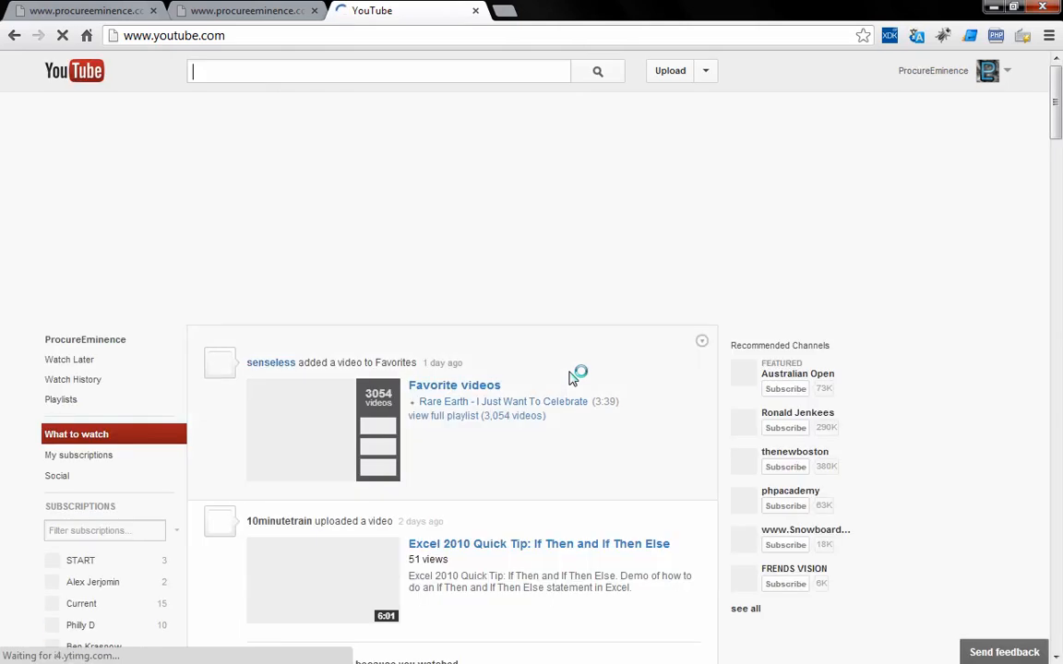
key(alt+Tab)
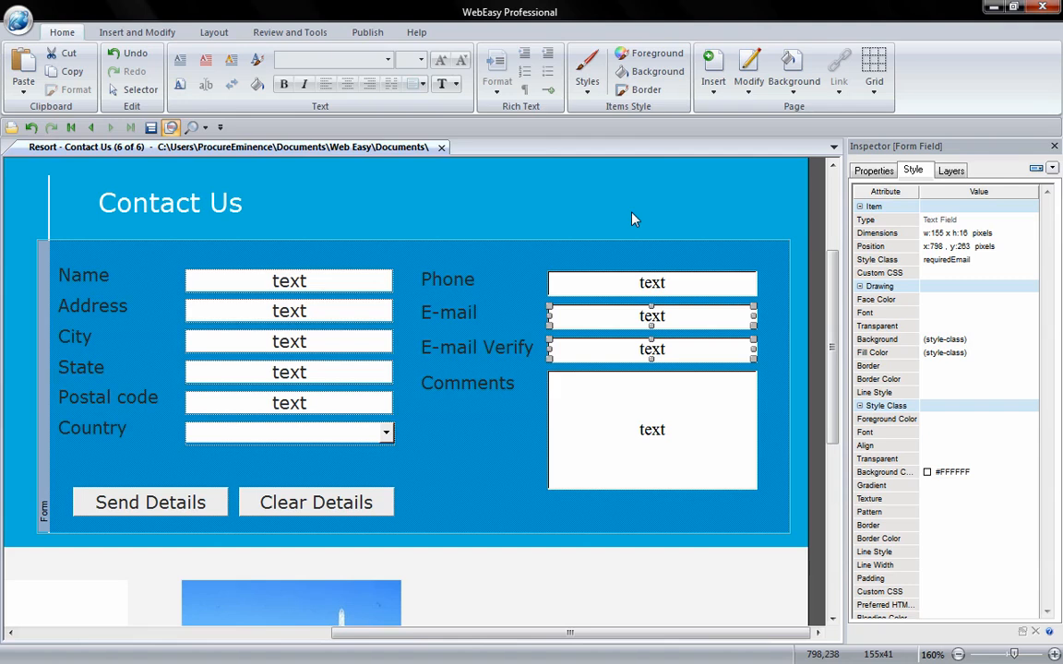